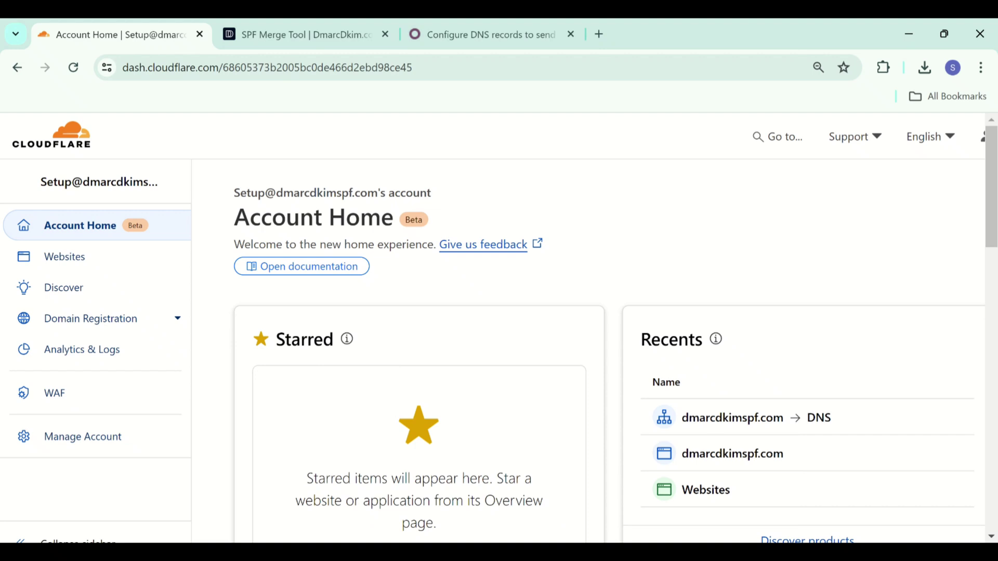
- Go to dmarcdkimspf.com's DNS Records page and start a new blank record
left_click(142, 251)
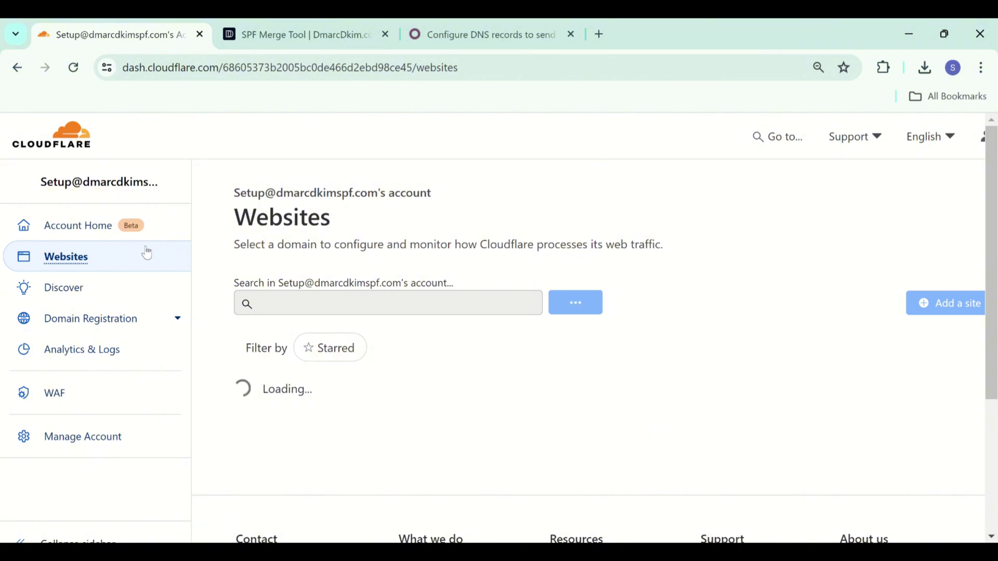
left_click(389, 401)
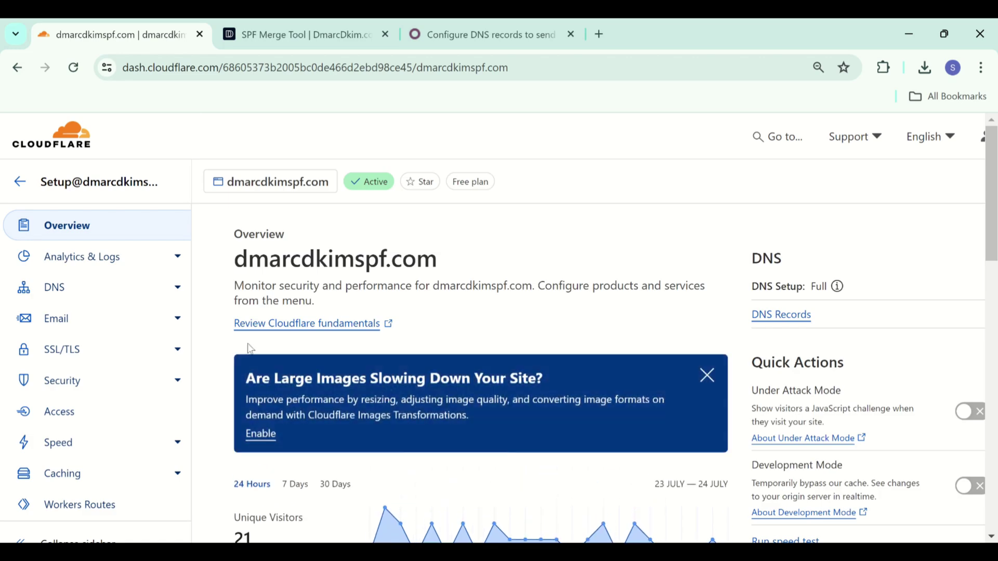
left_click(175, 286)
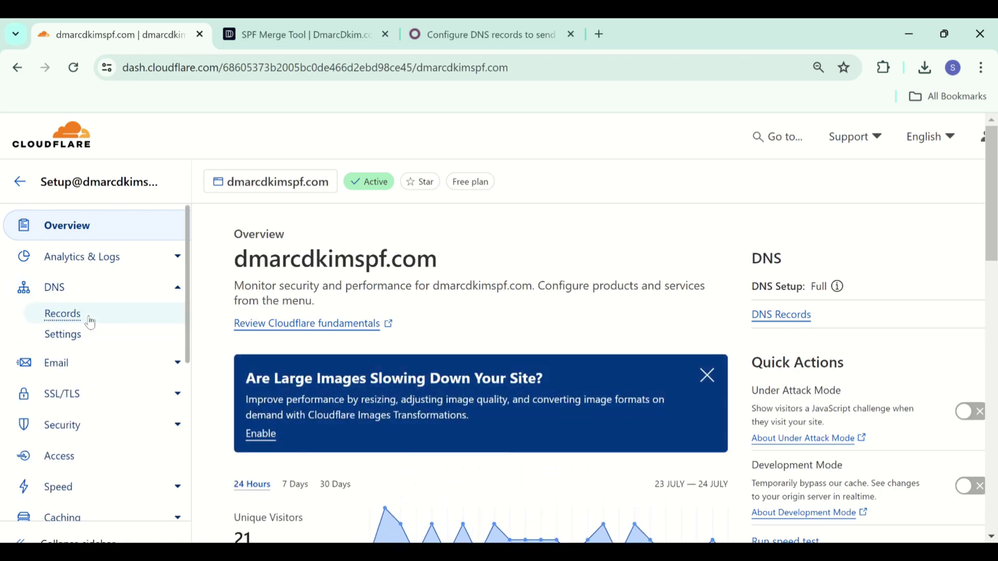
left_click(91, 323)
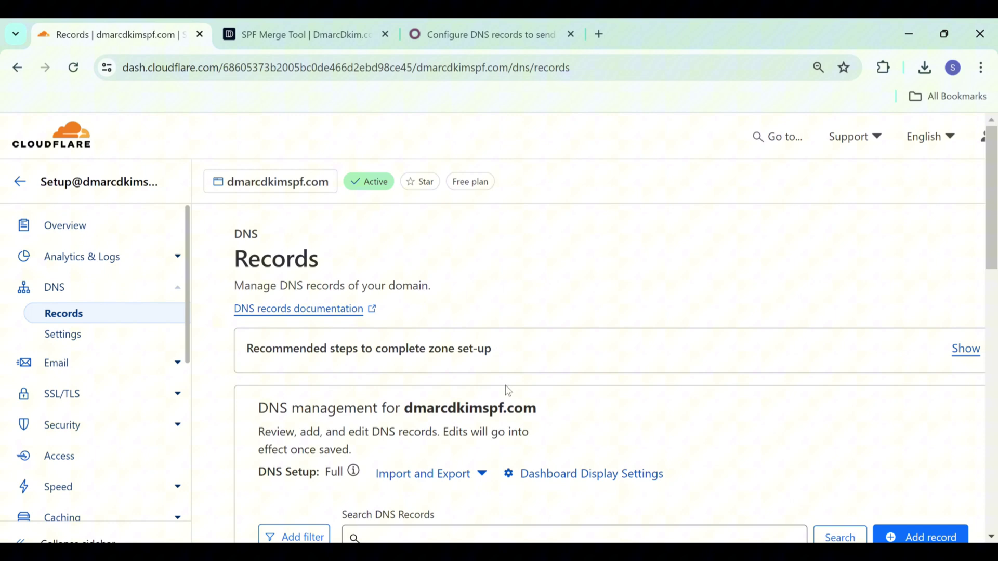
scroll(506, 390, "down", 5)
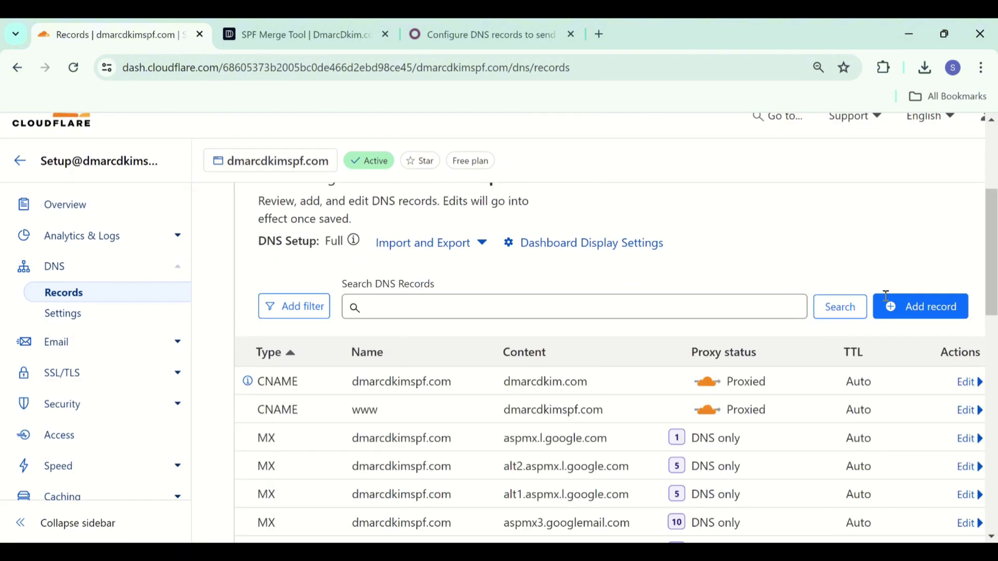
left_click(896, 319)
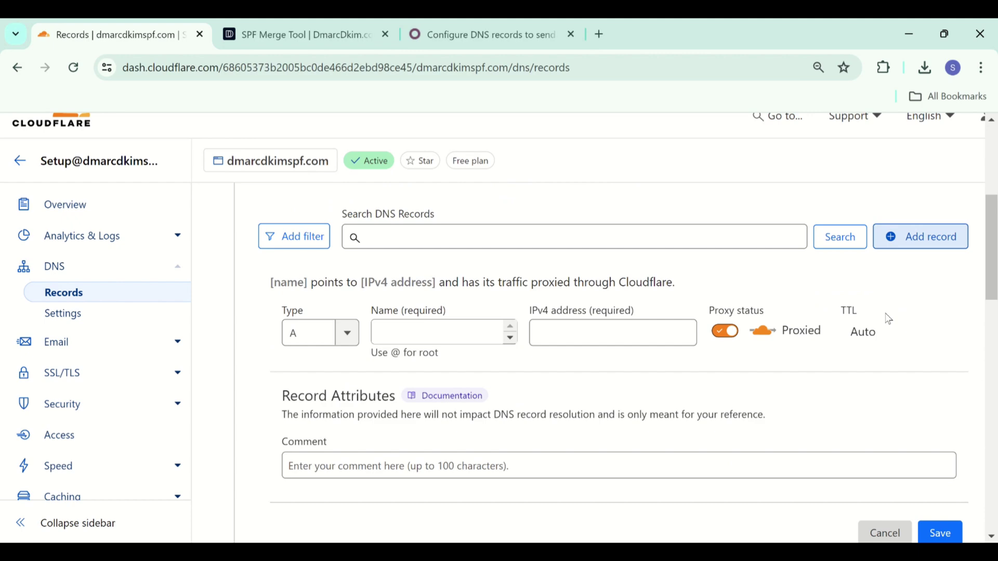
- Select the Odoo SPF entry v=spf1 include:_spf.odoo.com ~all under 'Be SPF compatible'
left_click(521, 34)
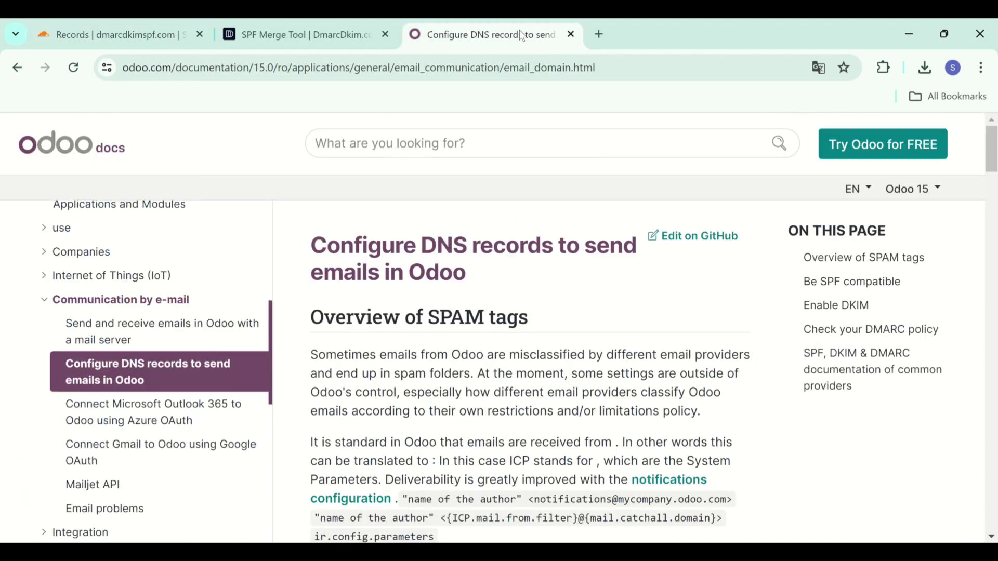
scroll(546, 272, "down", 5)
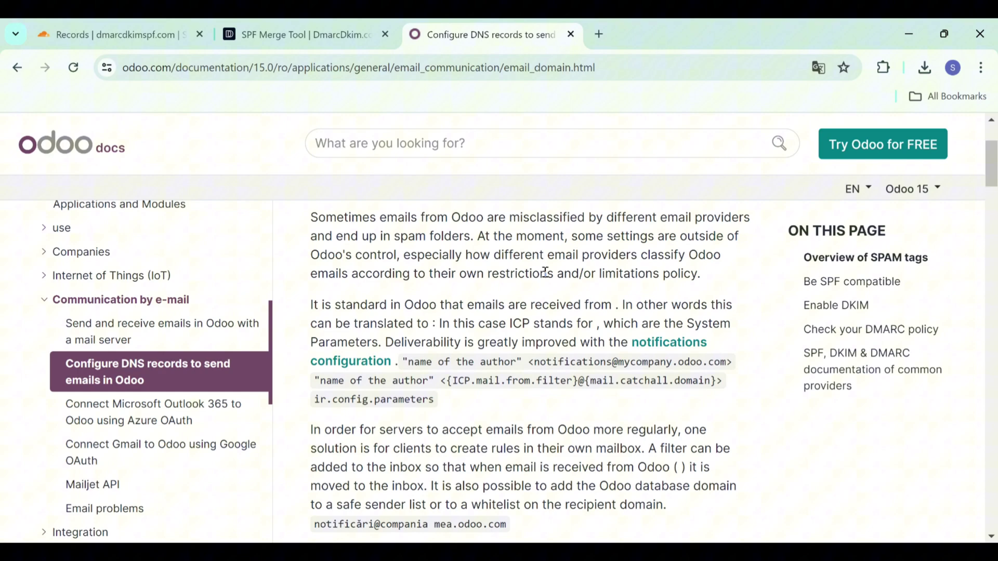
scroll(545, 272, "down", 1)
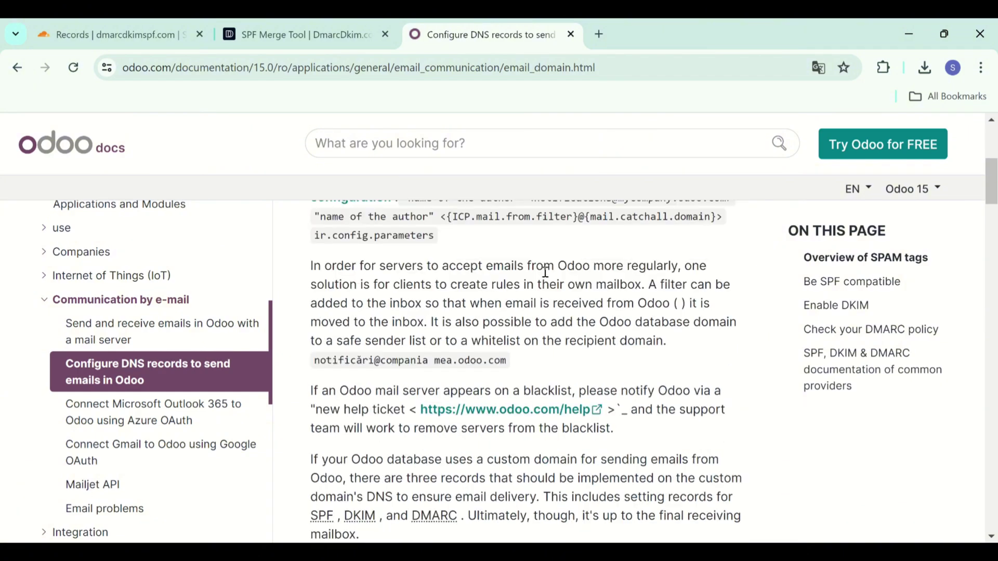
scroll(545, 272, "down", 2)
scroll(545, 272, "down", 5)
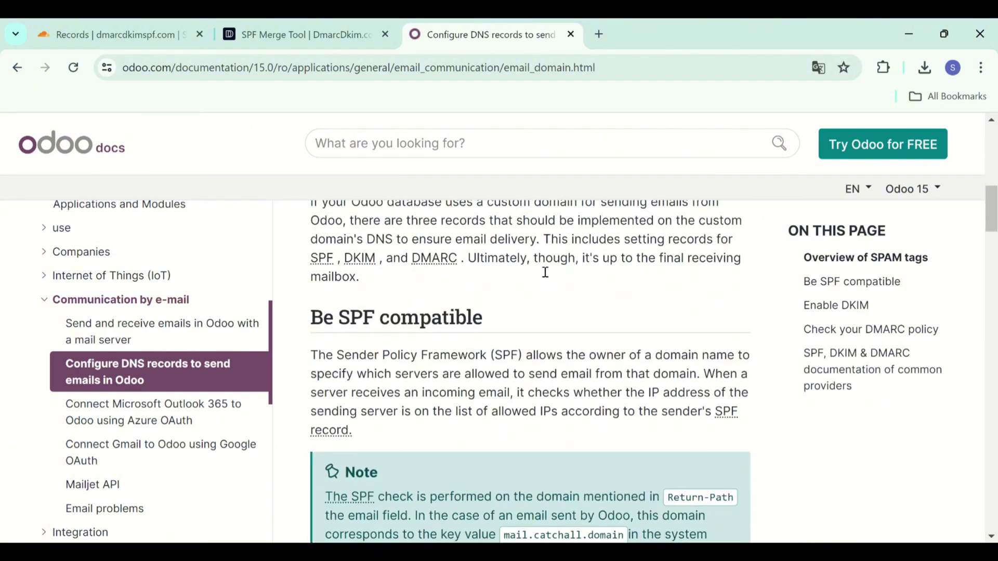
scroll(546, 272, "down", 5)
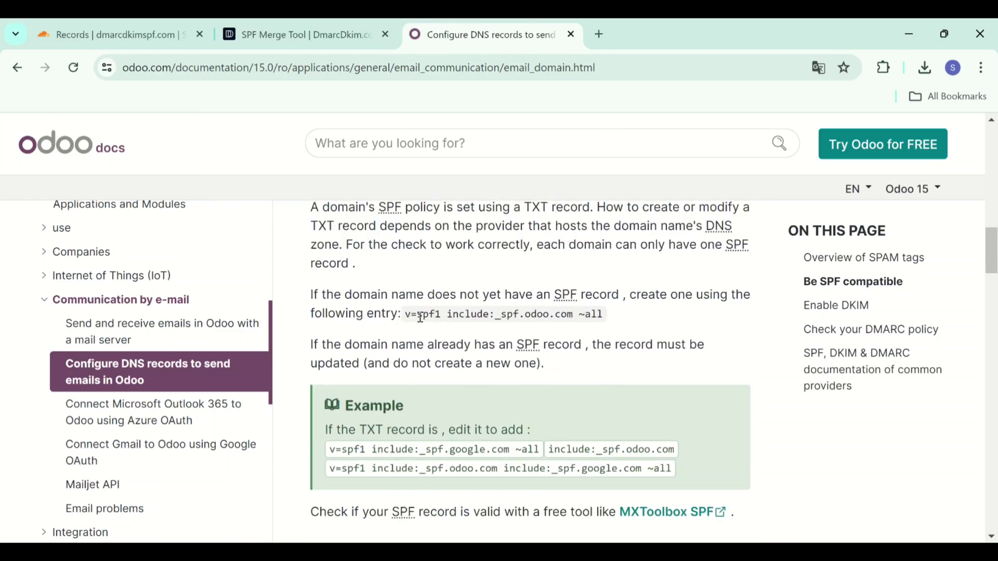
left_click_drag(407, 316, 611, 317)
key("ctrl+c")
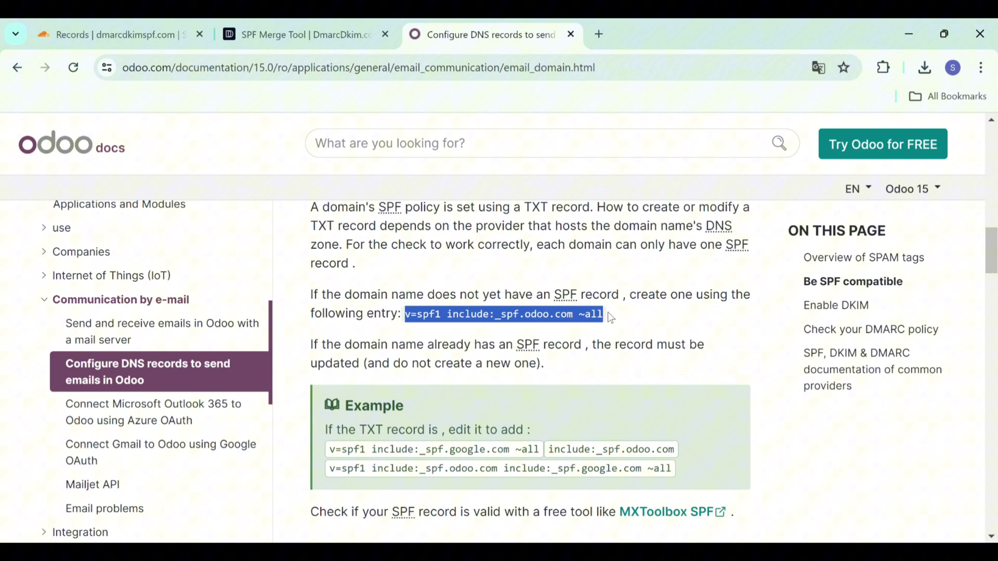
- Make the new Cloudflare record a TXT record named dmarcdkimspf.com
left_click(139, 35)
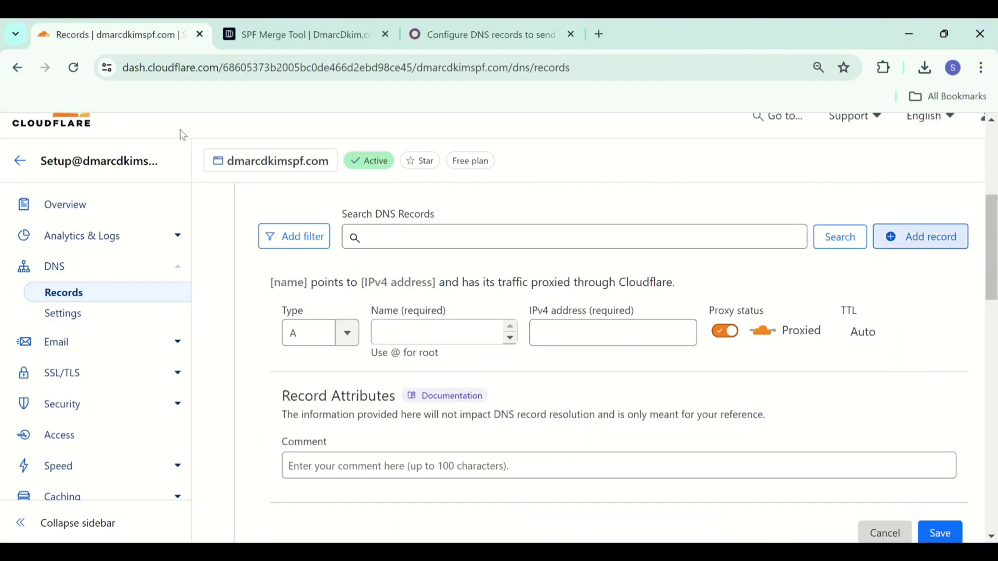
left_click(312, 333)
scroll(306, 442, "down", 5)
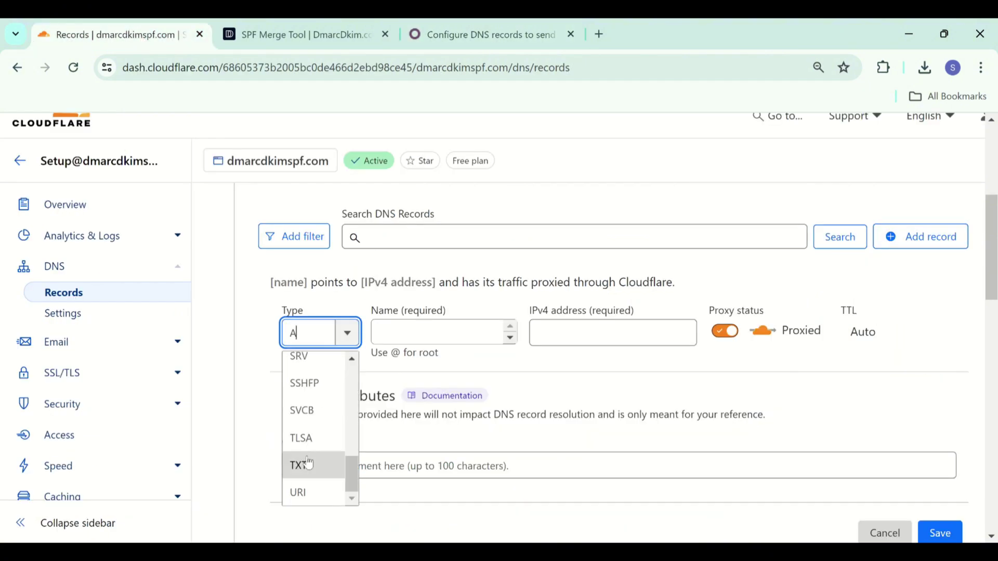
left_click(308, 463)
left_click(443, 331)
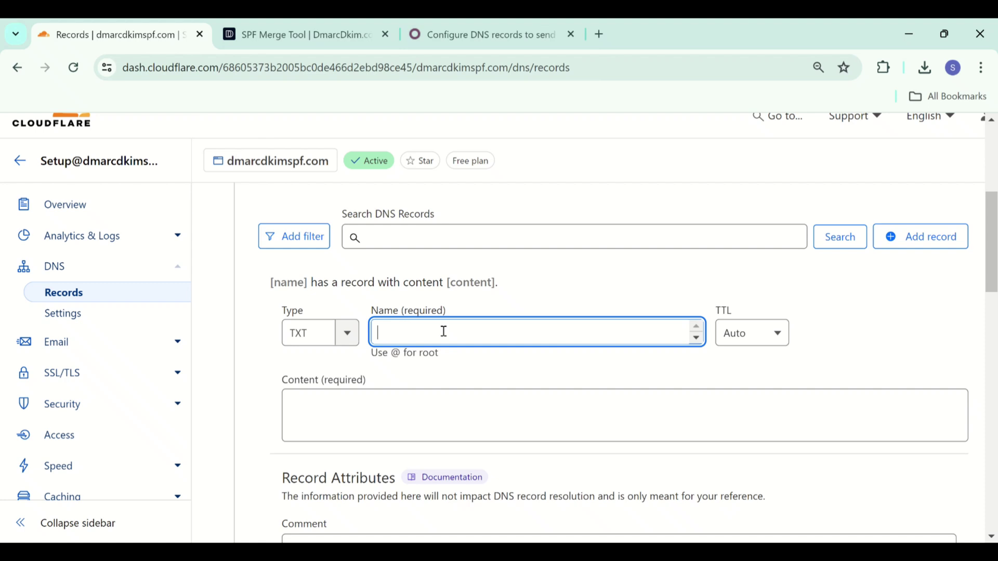
type("dmarcdkimspf")
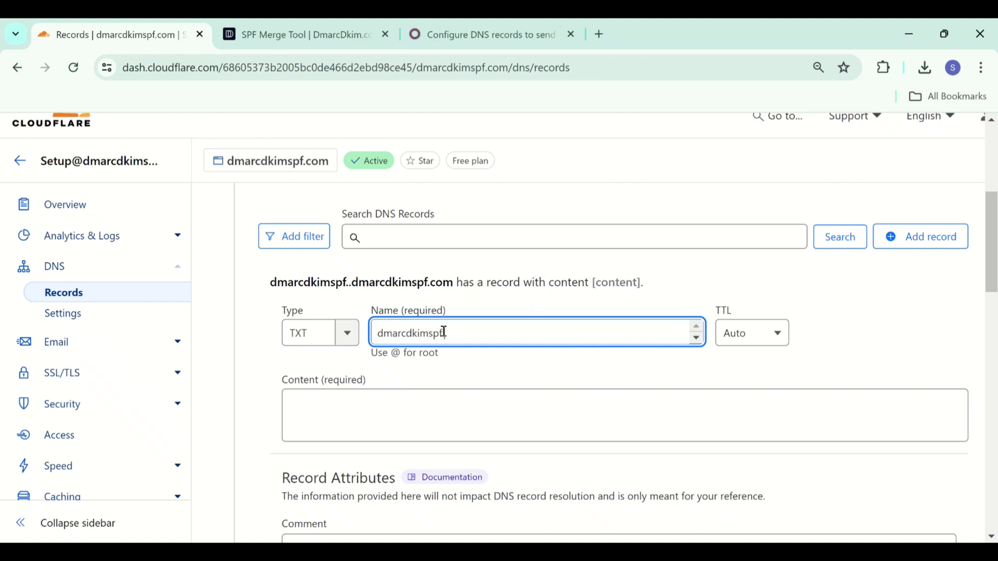
type(".com")
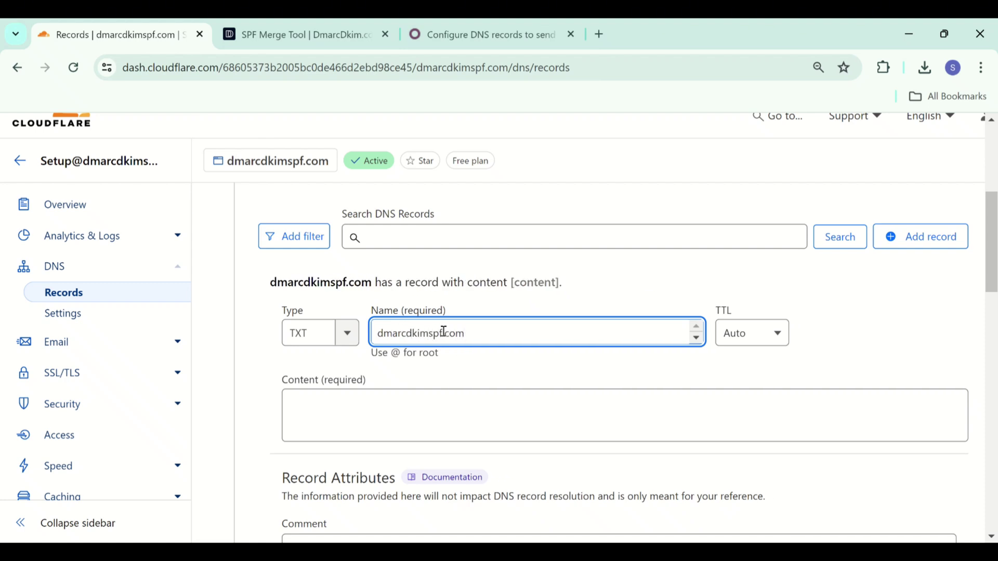
- Paste v=spf1 include:_spf.odoo.com ~all as content and review the existing records
left_click(427, 434)
key("ctrl+v")
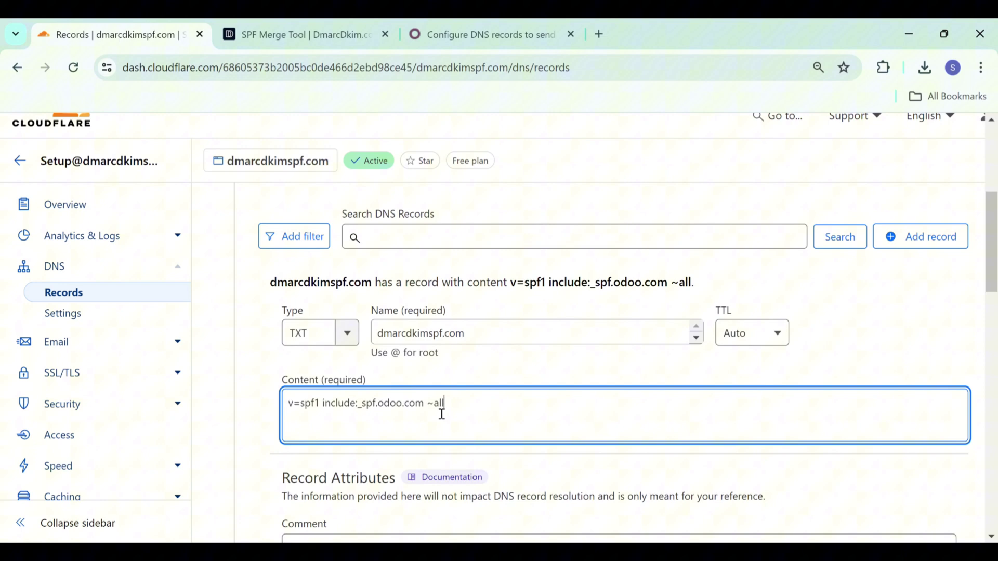
scroll(442, 414, "down", 2)
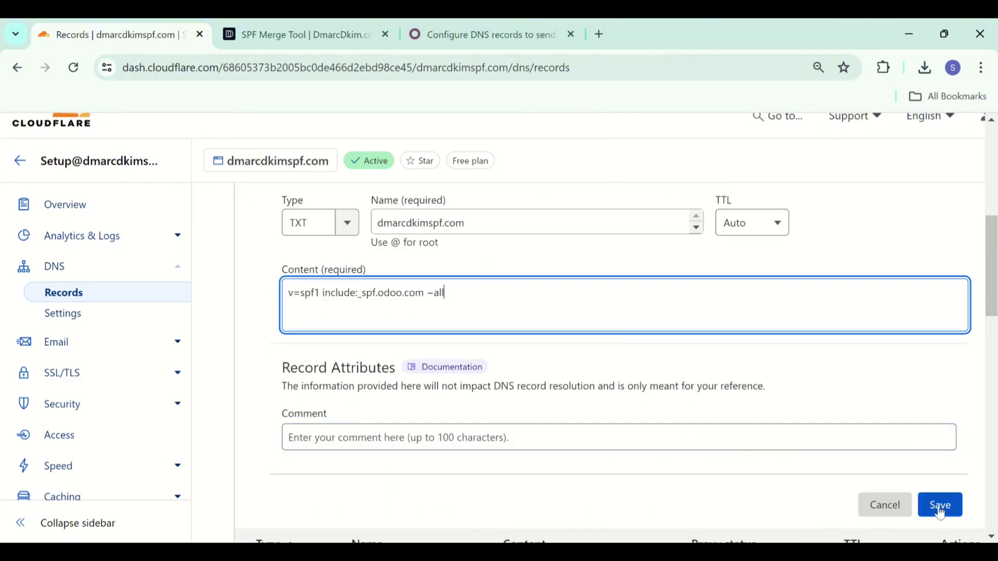
scroll(846, 424, "down", 8)
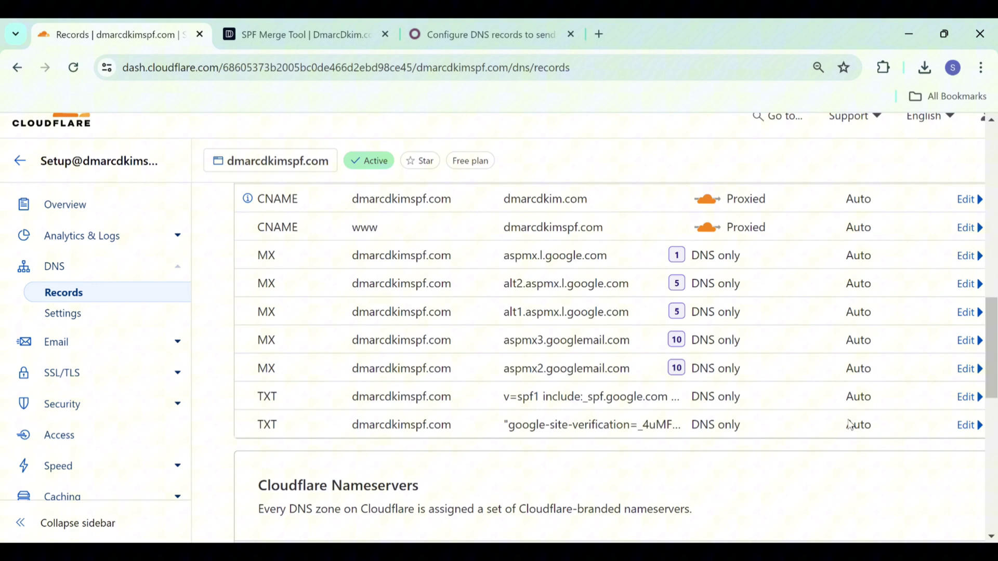
- Open the existing v=spf1 include:_spf.google.com ~all TXT record for editing and switch to the SPF Merge Tool
left_click(966, 396)
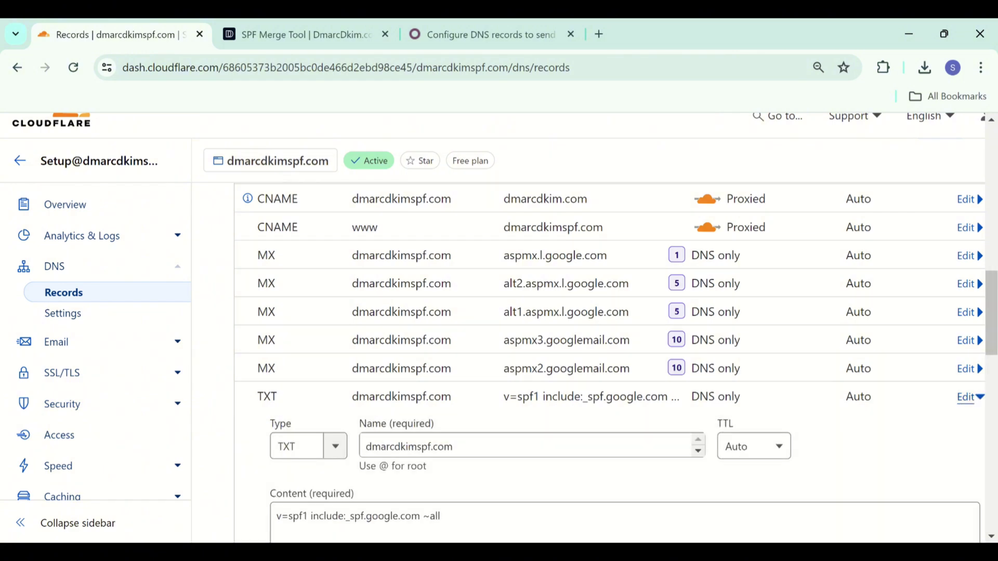
scroll(819, 459, "down", 3)
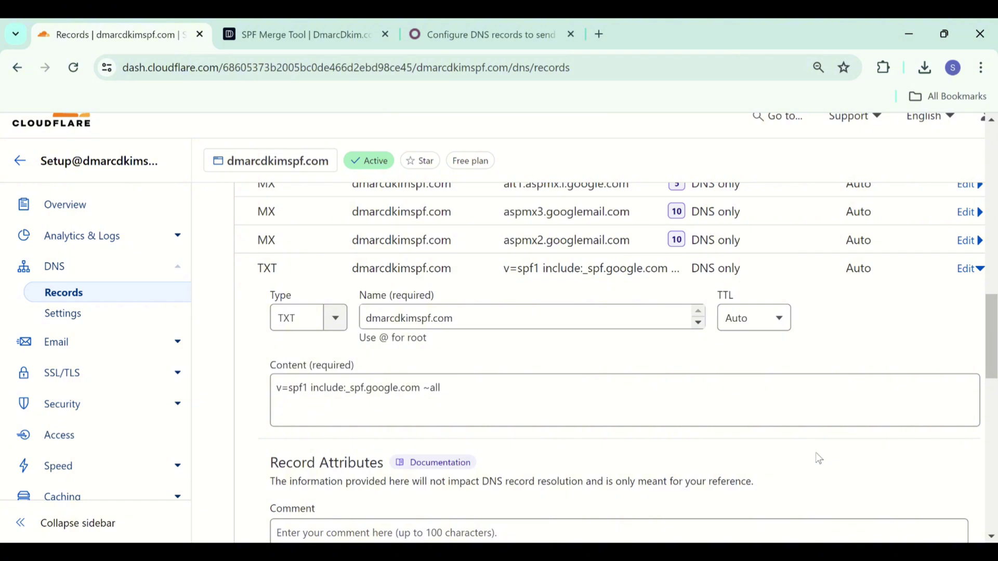
left_click(306, 36)
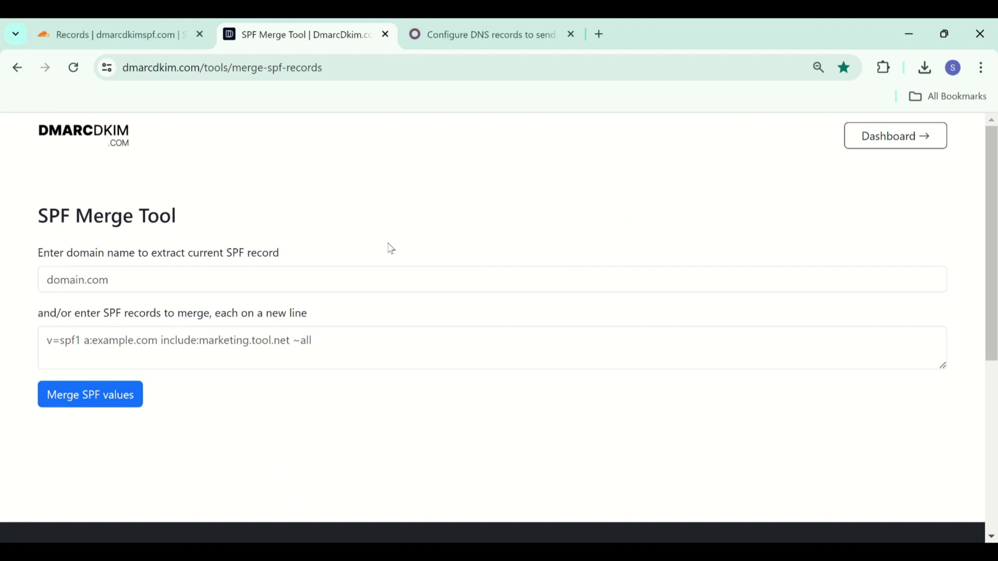
- Merge dmarcdkimspf.com's SPF with the pasted Odoo entry into v=spf1 include:_spf.google.com include:_spf.odoo.com ~all
left_click(328, 283)
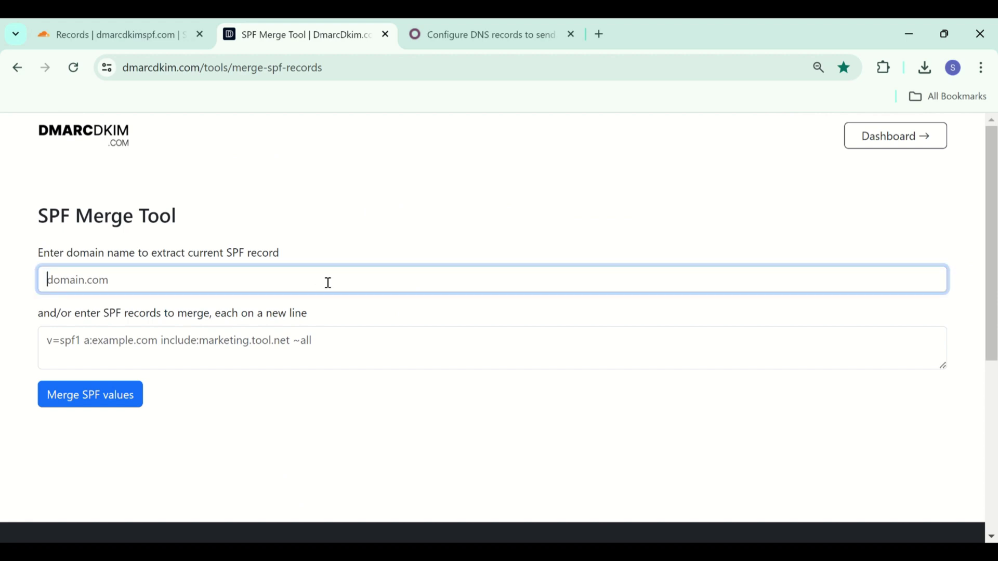
left_click(189, 318)
left_click(188, 362)
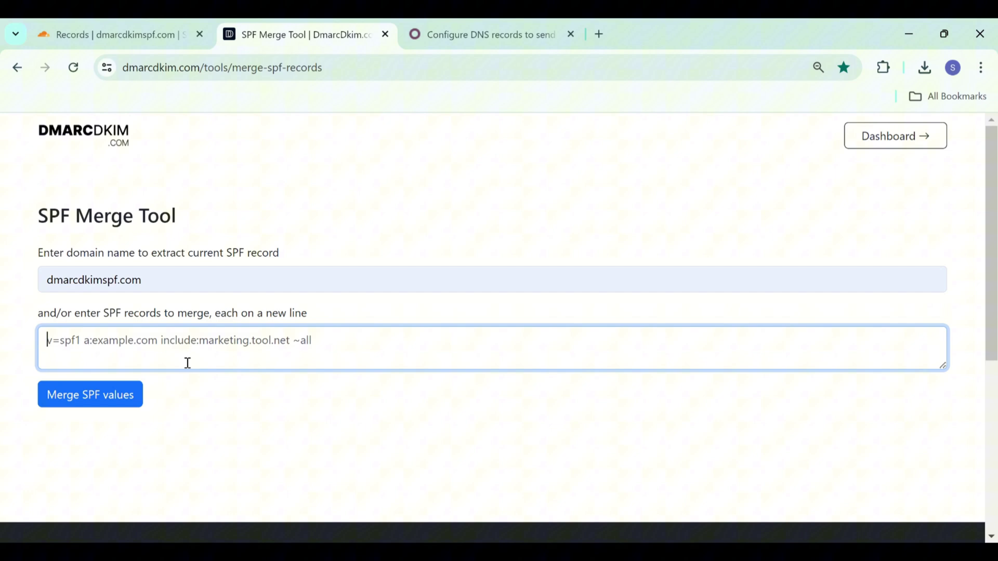
key("ctrl+v")
left_click(106, 405)
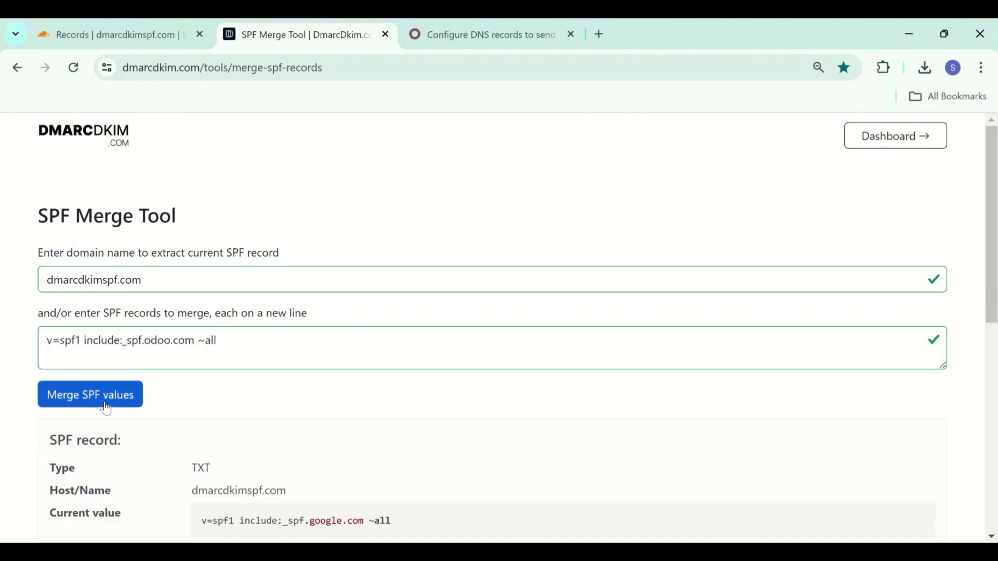
scroll(107, 409, "down", 3)
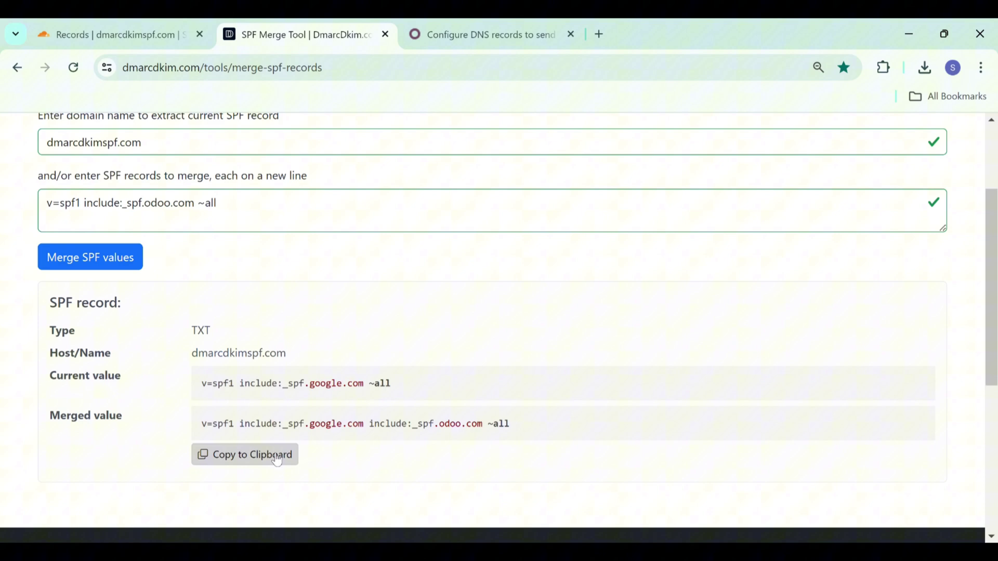
- Replace the SPF TXT content with v=spf1 include:_spf.google.com include:_spf.odoo.com ~all and save
left_click(150, 20)
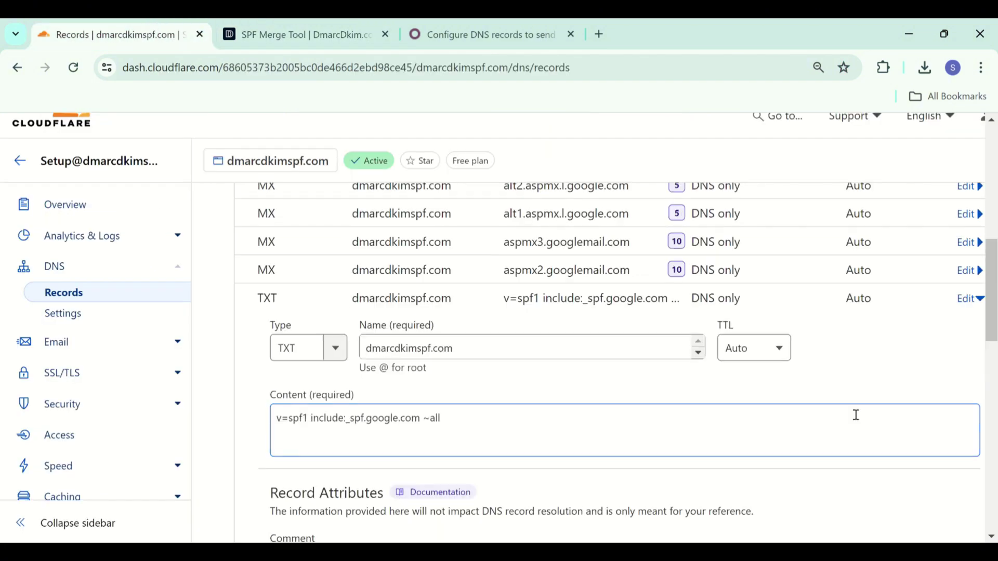
triple_click(856, 415)
type("v=spf1 include:_spf.google.com include:_spf.odoo.com ~all")
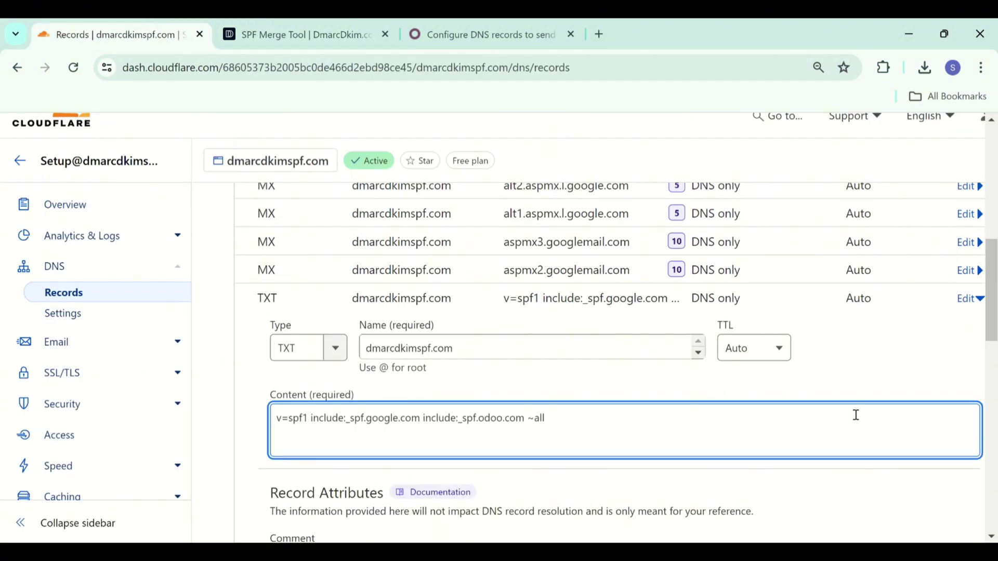
scroll(856, 416, "down", 3)
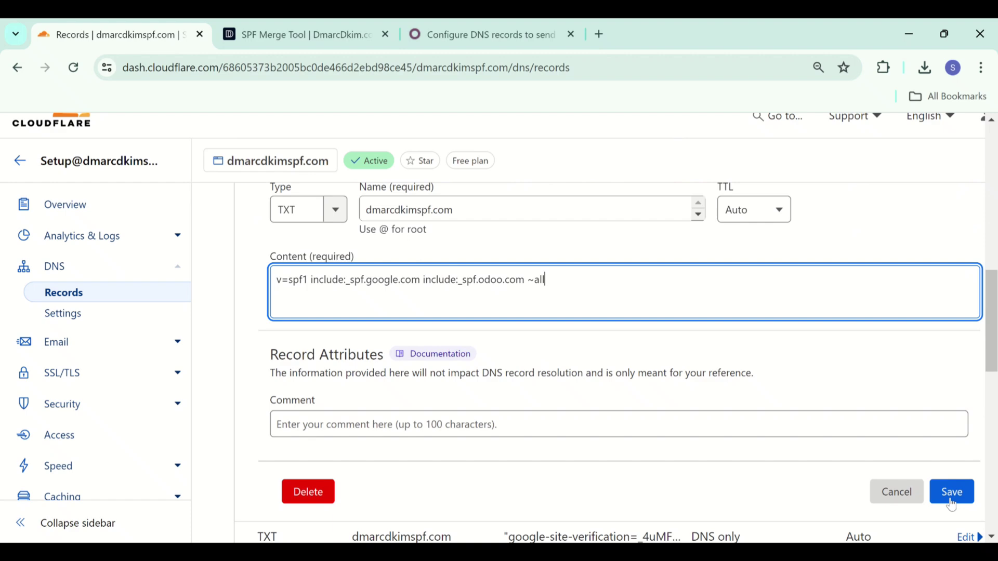
left_click(952, 502)
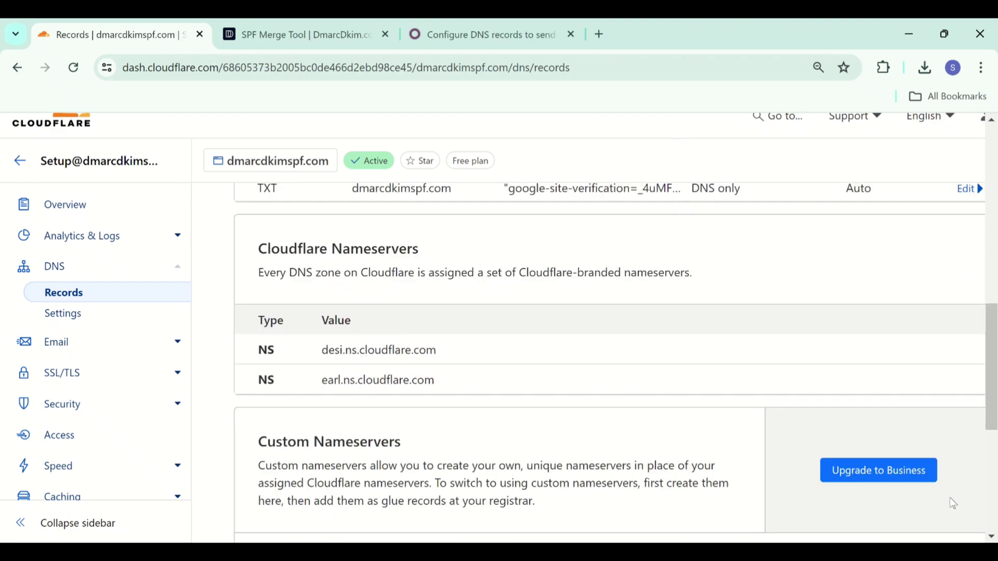
scroll(862, 435, "up", 10)
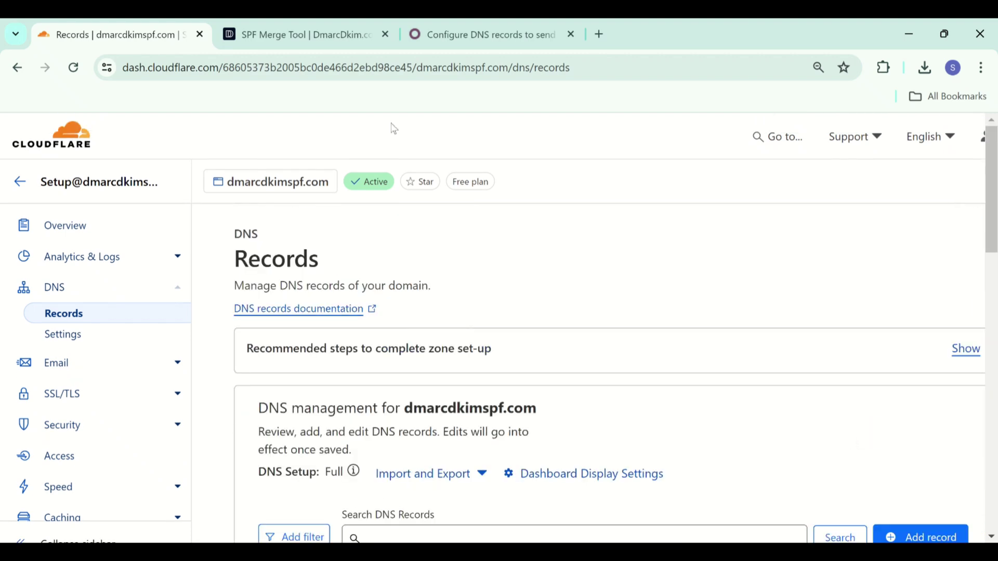
- Copy the DKIM subdomain odoo._domainkey.mycompany.com from Odoo's Enable DKIM advice, then return to Cloudflare
left_click(510, 34)
scroll(594, 340, "down", 3)
scroll(594, 340, "down", 5)
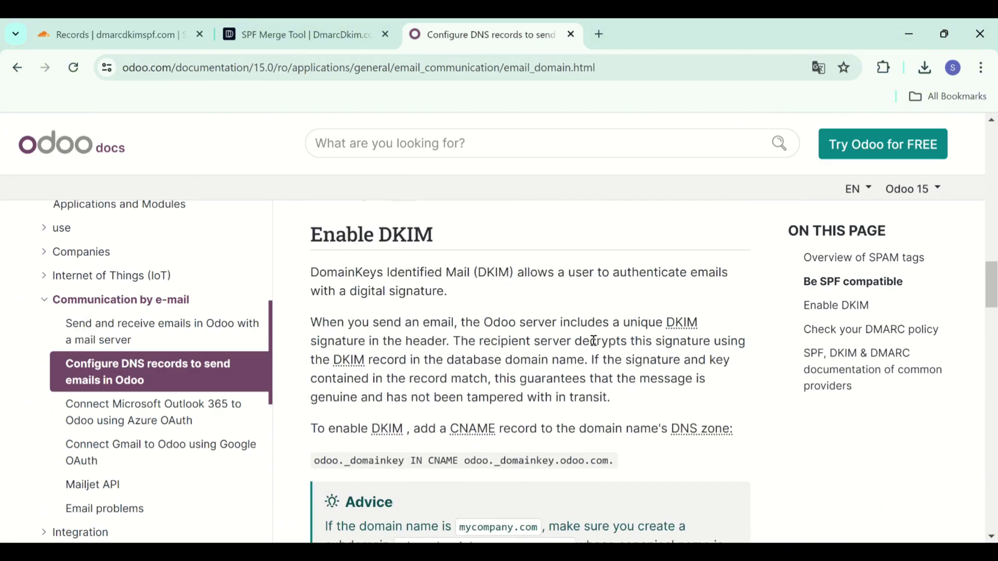
scroll(596, 346, "down", 1)
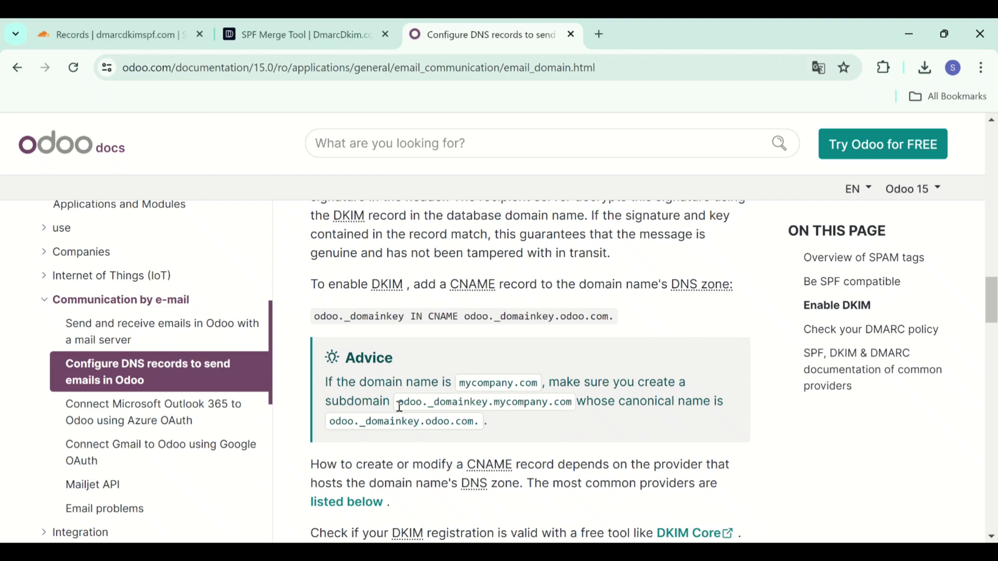
left_click_drag(400, 406, 570, 408)
key("ctrl+c")
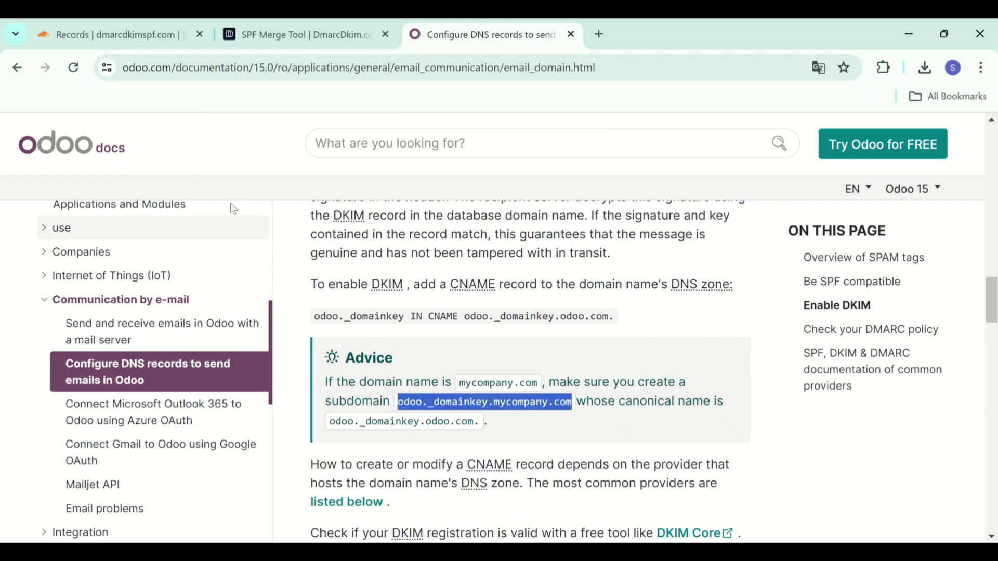
left_click(134, 24)
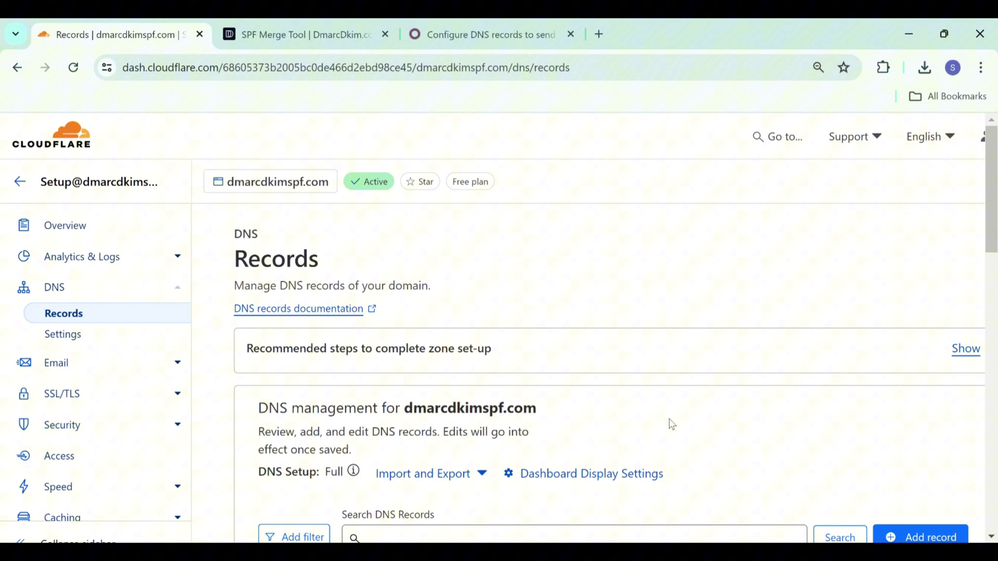
- Add a CNAME record named odoo._domainkey.dmarcdkimspf.com
scroll(669, 423, "down", 3)
left_click(945, 340)
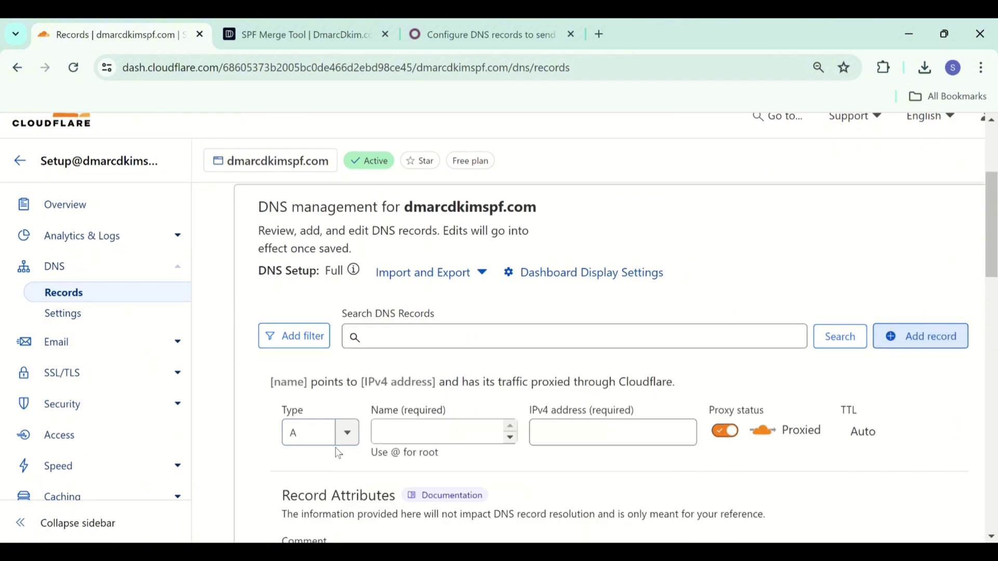
left_click(348, 446)
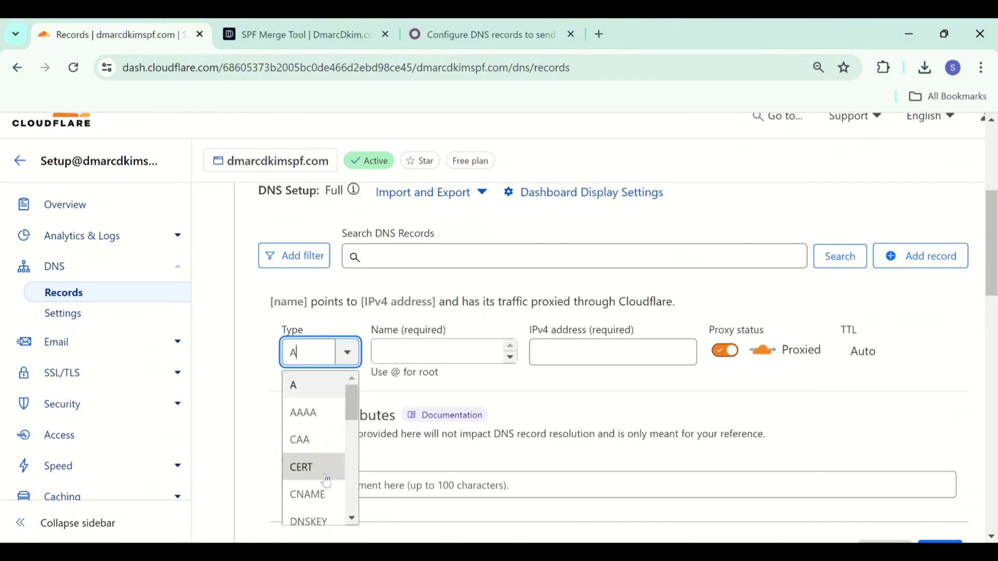
left_click(329, 486)
left_click(446, 343)
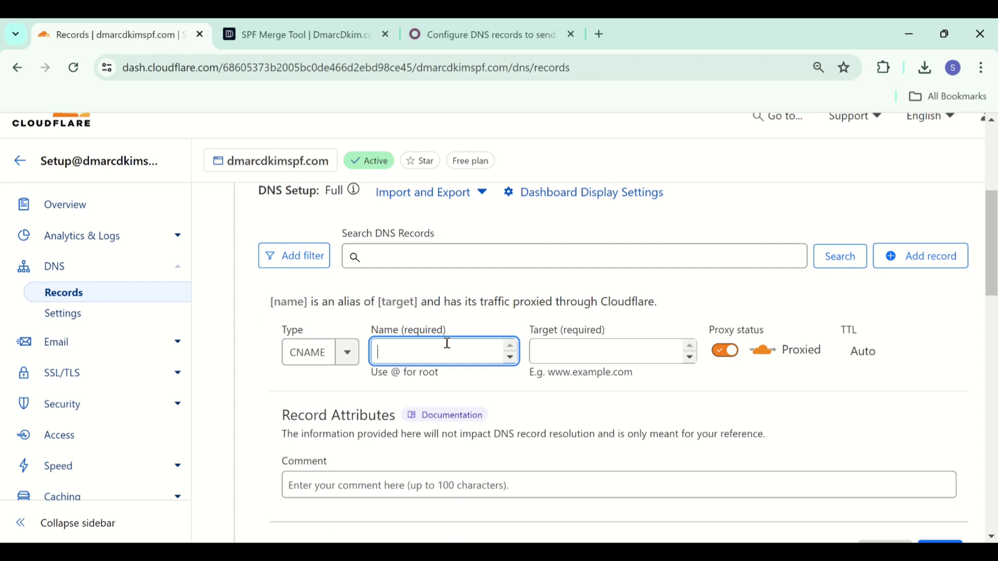
key("ctrl+v")
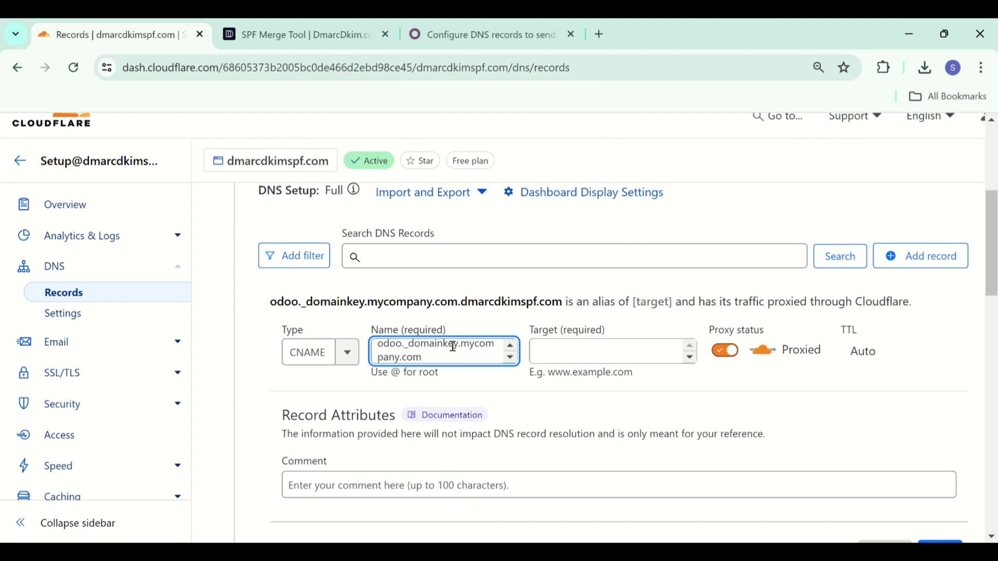
left_click_drag(460, 345, 401, 355)
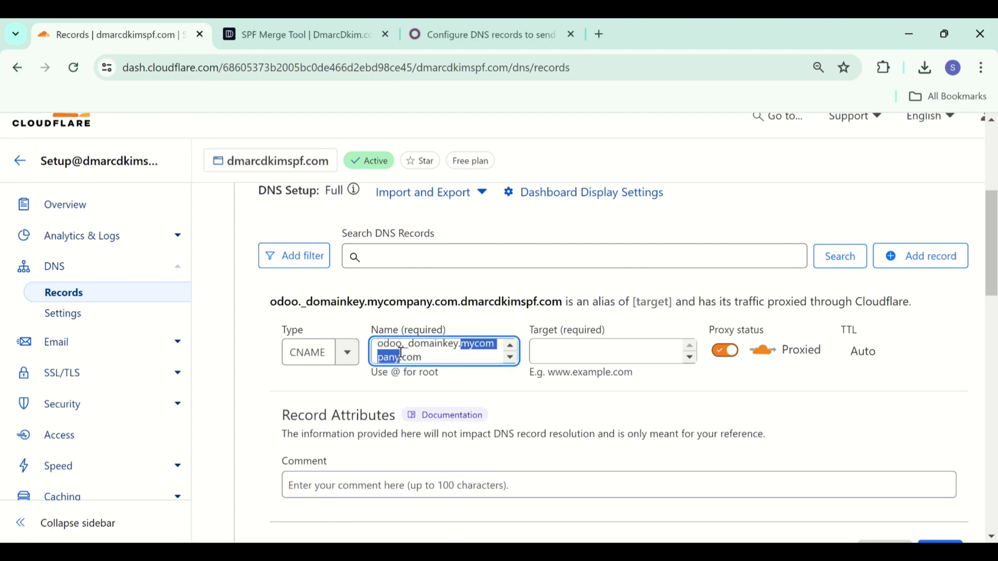
type("dmarcdkimspf")
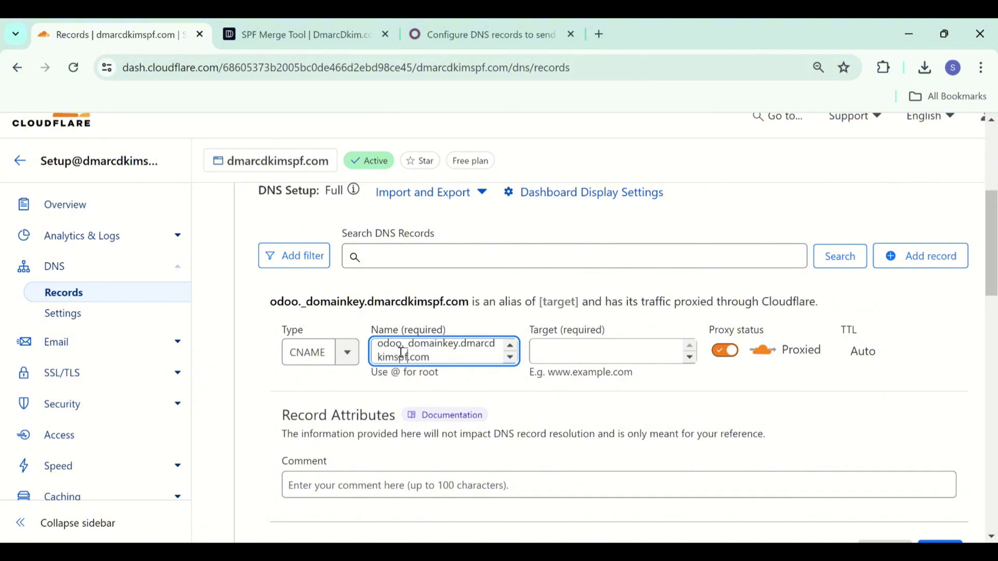
- Point the CNAME to odoo._domainkey.odoo.com., set it DNS only, and save
left_click(460, 32)
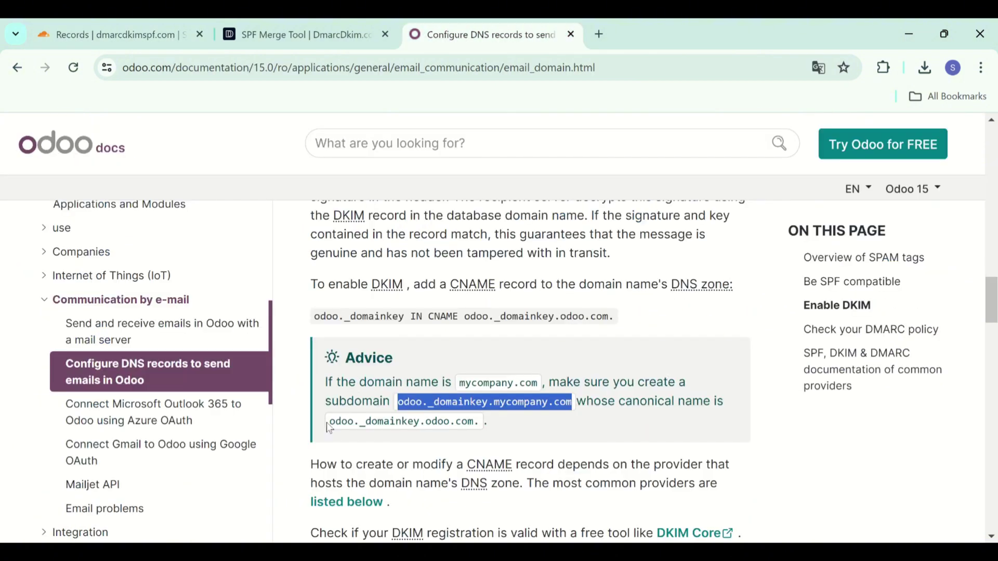
left_click_drag(329, 422, 483, 422)
key("ctrl+c")
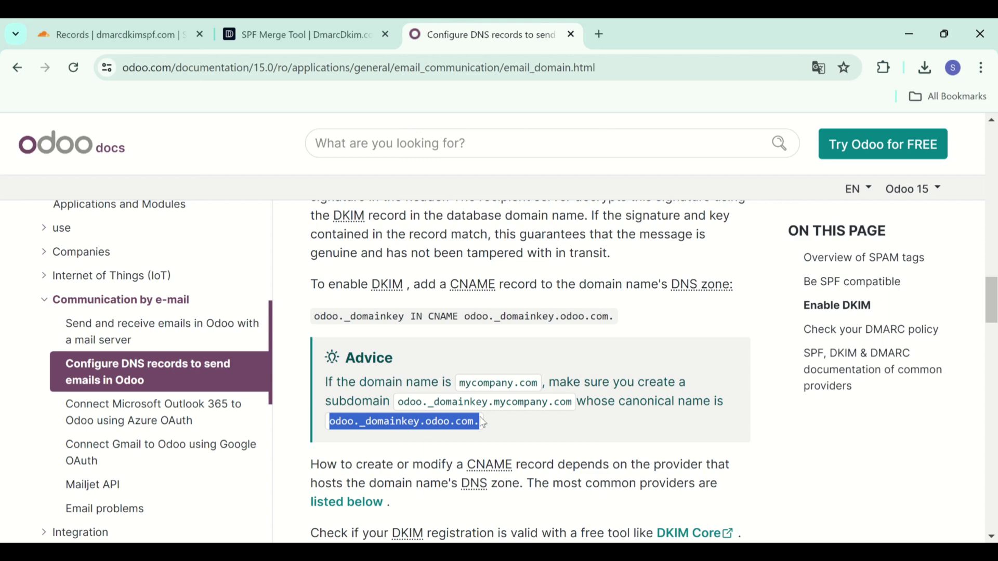
left_click(178, 39)
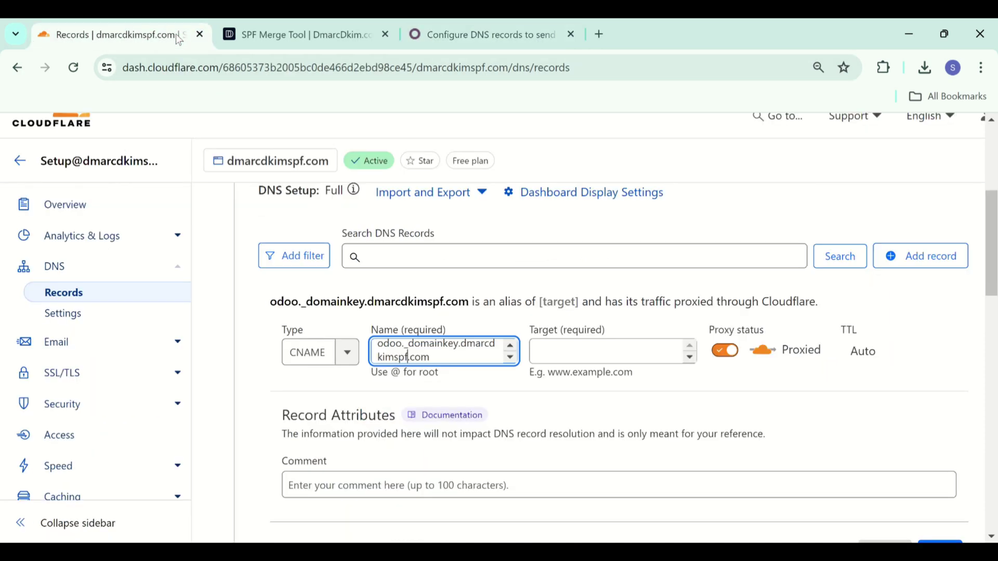
left_click(553, 350)
key("ctrl+v")
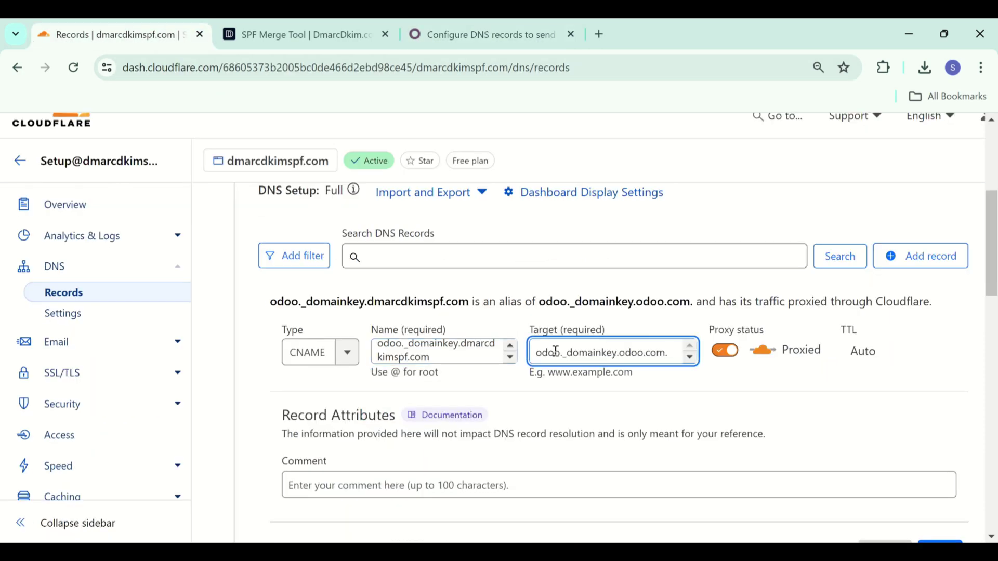
left_click(725, 350)
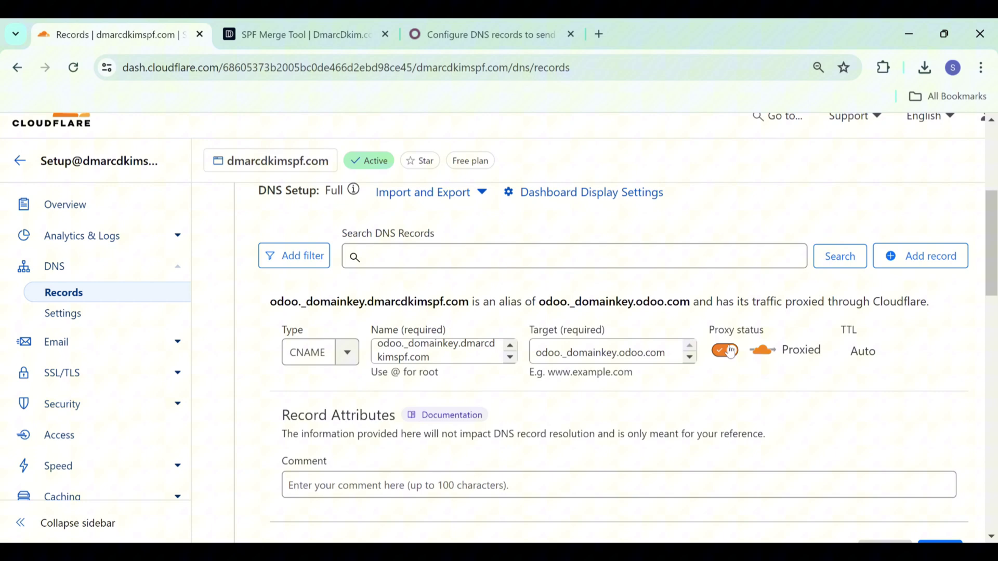
scroll(728, 350, "down", 2)
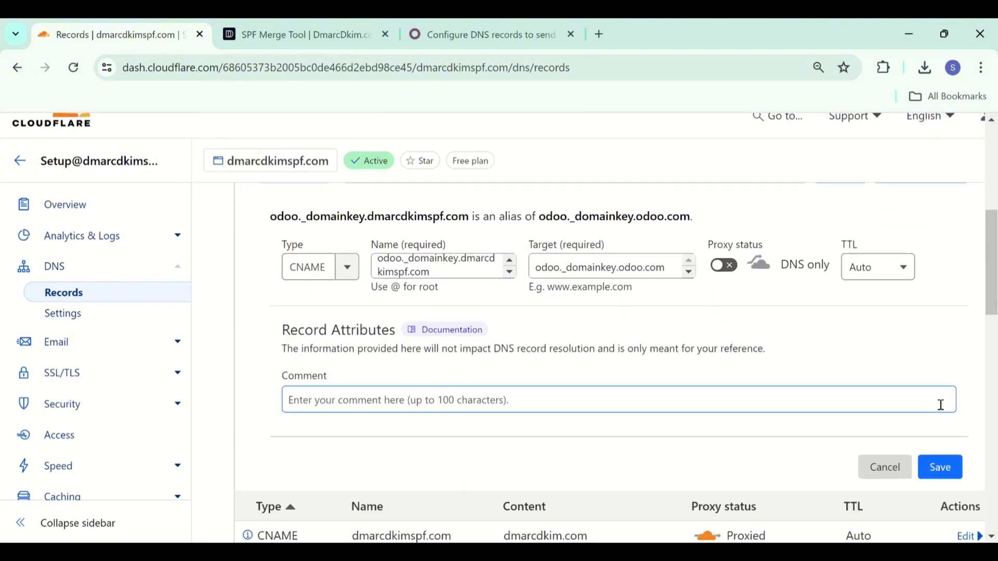
left_click(941, 470)
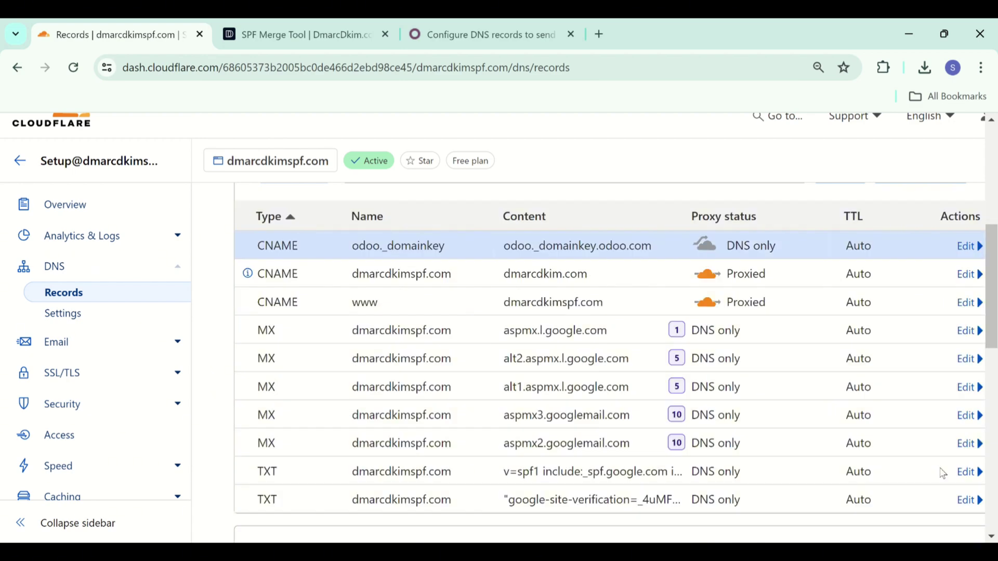
scroll(588, 309, "up", 1)
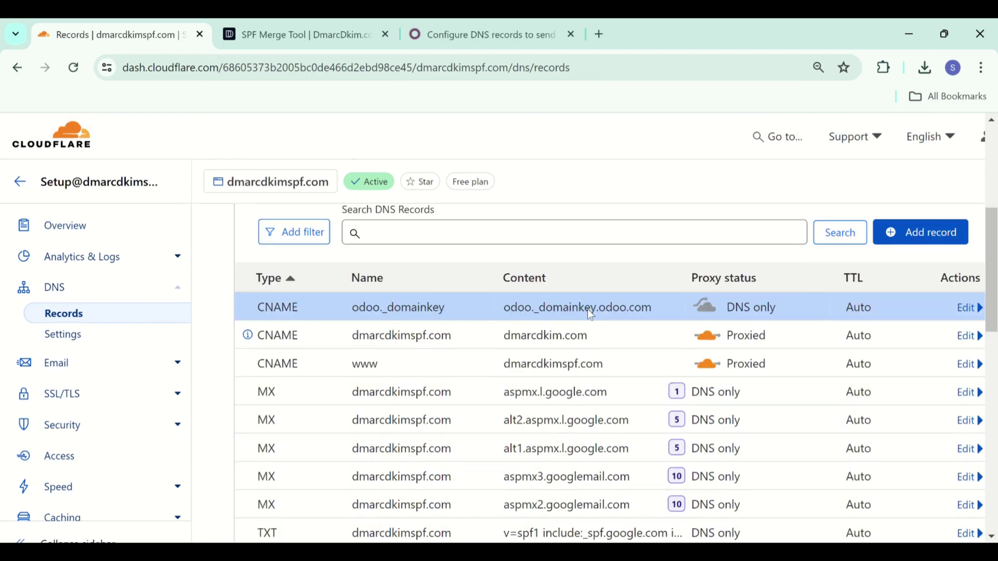
- Scroll the Odoo docs to 'Check your DMARC policy' and its DMARC tag table
left_click(484, 24)
scroll(541, 391, "down", 5)
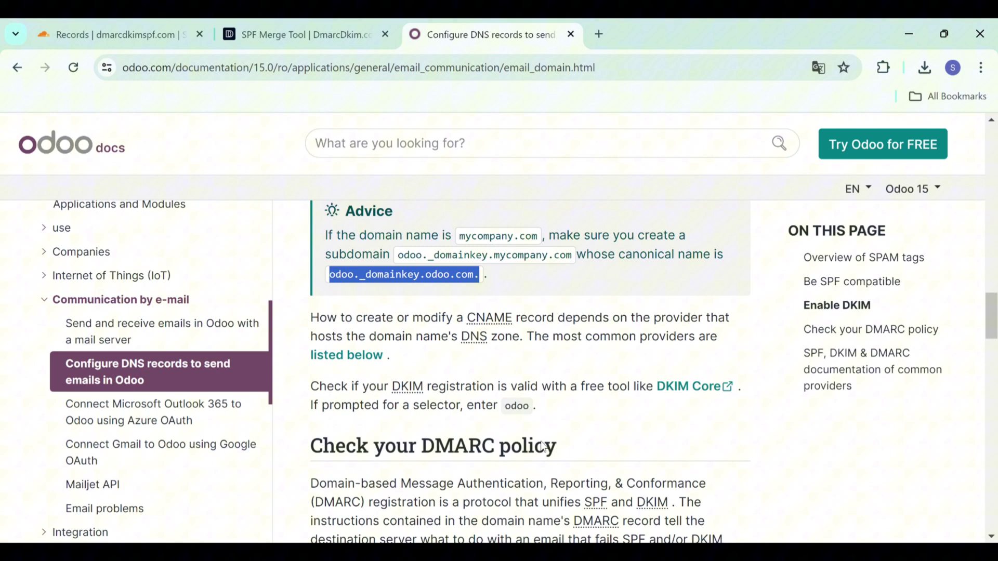
scroll(541, 441, "down", 2)
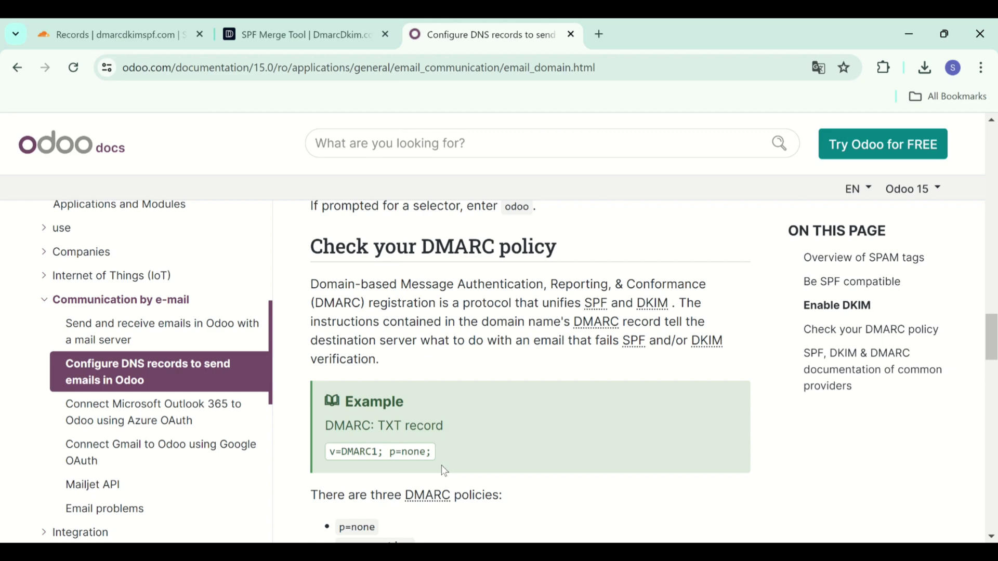
scroll(441, 466, "down", 3)
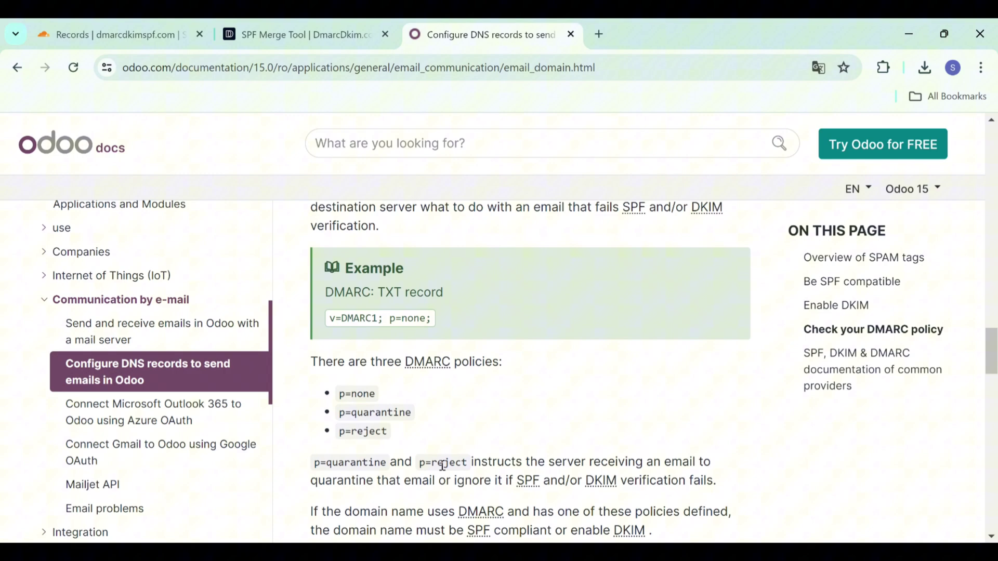
scroll(442, 465, "down", 2)
scroll(442, 466, "down", 7)
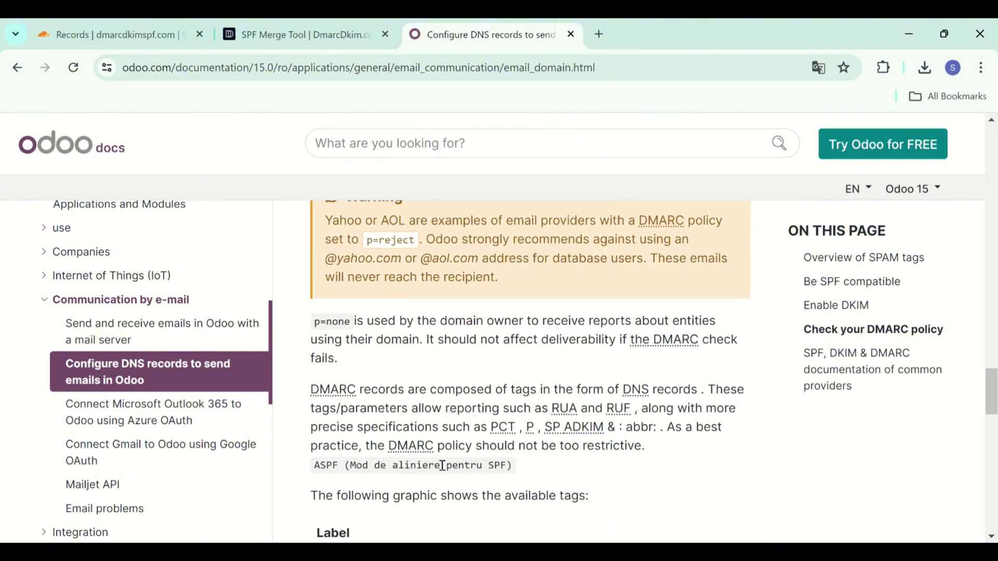
scroll(443, 469, "down", 3)
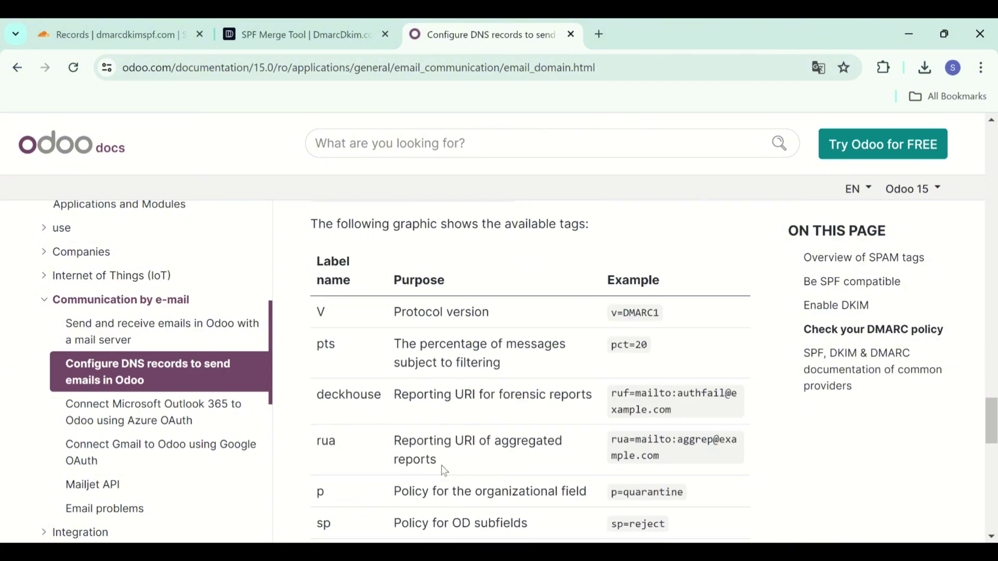
scroll(443, 470, "down", 4)
scroll(442, 466, "up", 2)
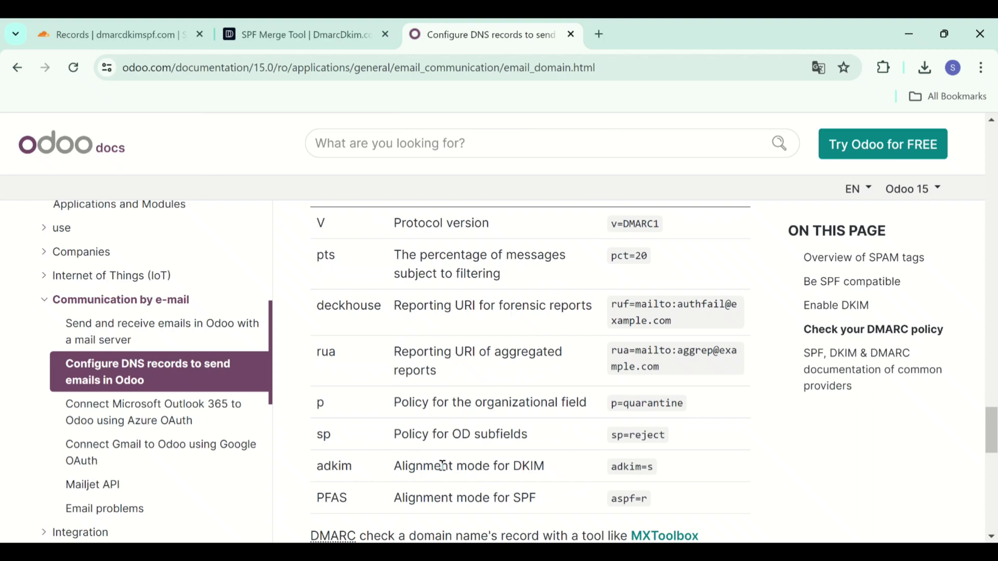
scroll(442, 465, "down", 7)
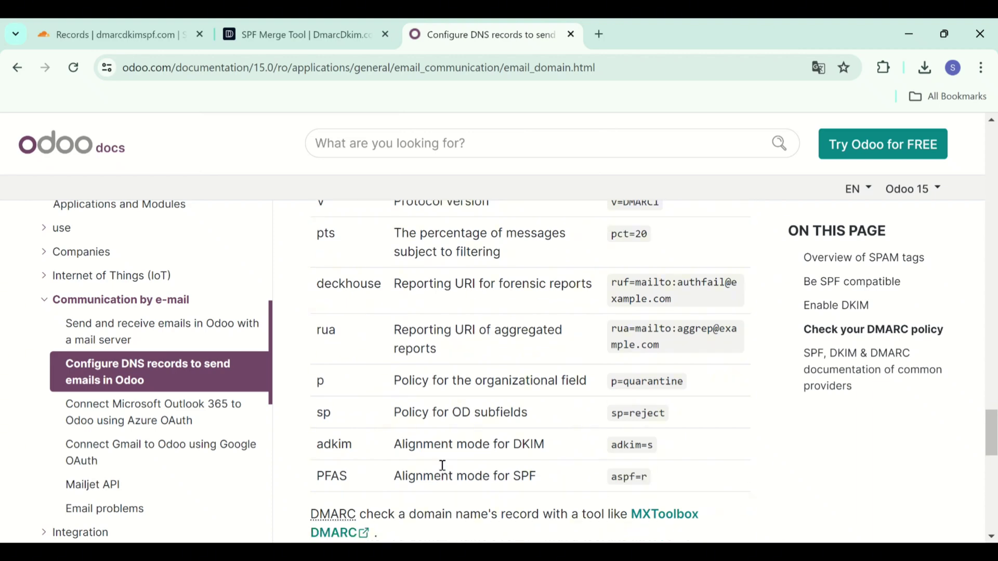
scroll(442, 471, "down", 1)
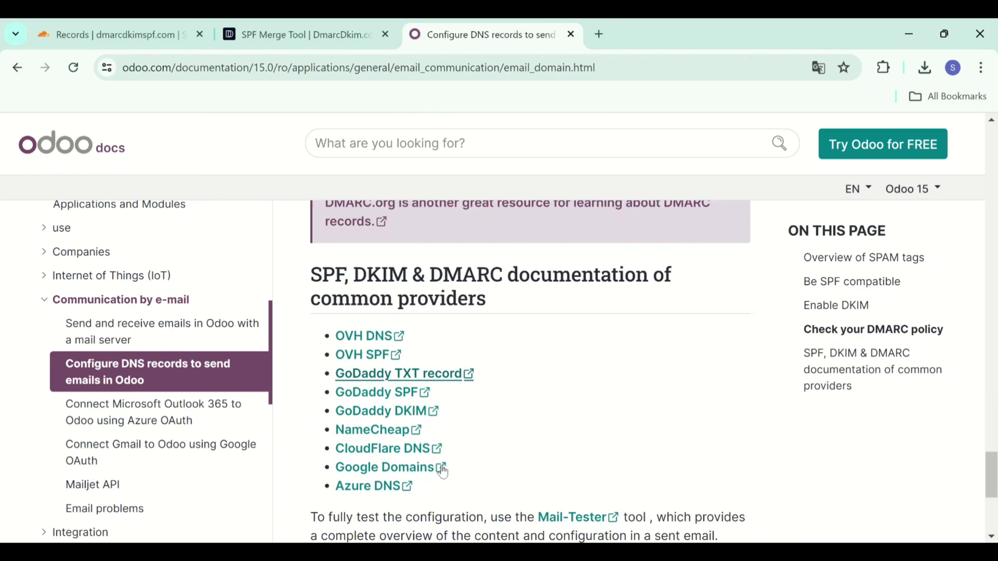
scroll(442, 470, "up", 6)
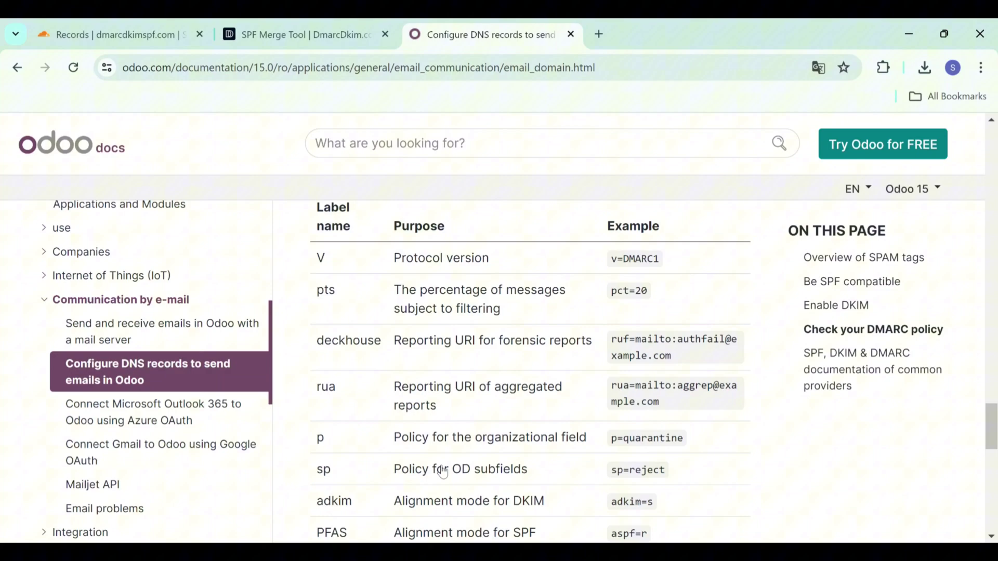
- Run DmarcDkim's domain check on dmarcdkimspf.com
left_click(321, 21)
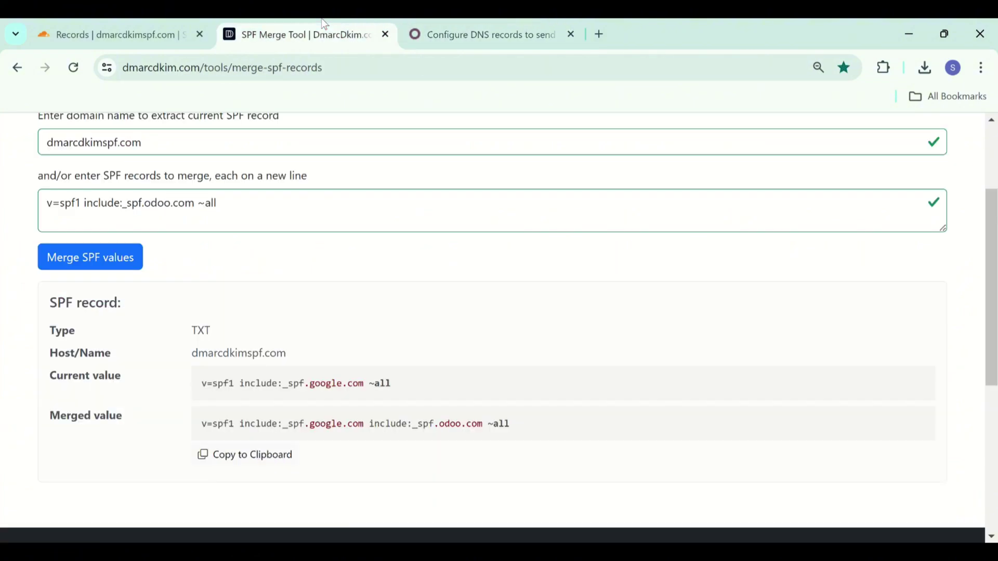
scroll(597, 364, "down", 5)
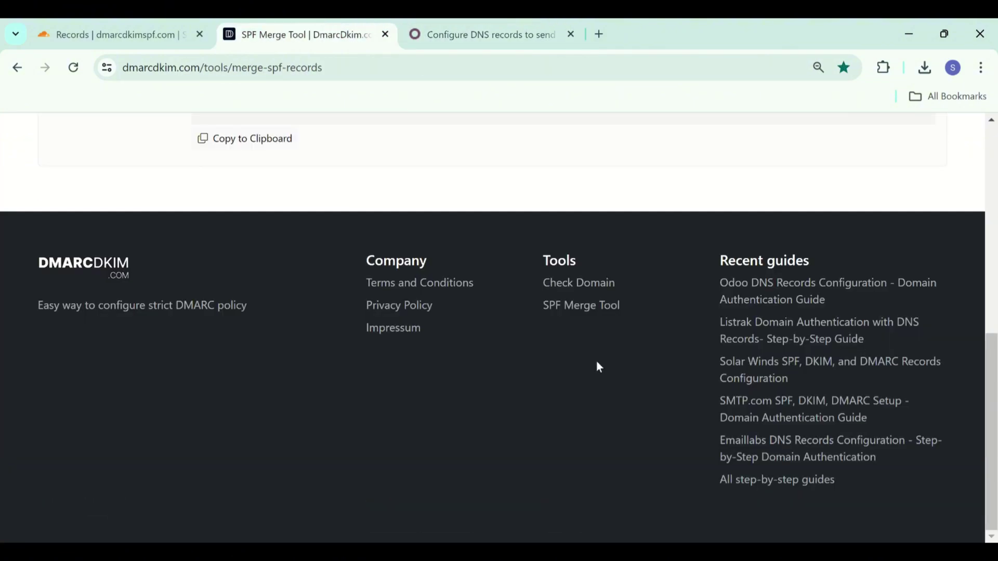
left_click(612, 285)
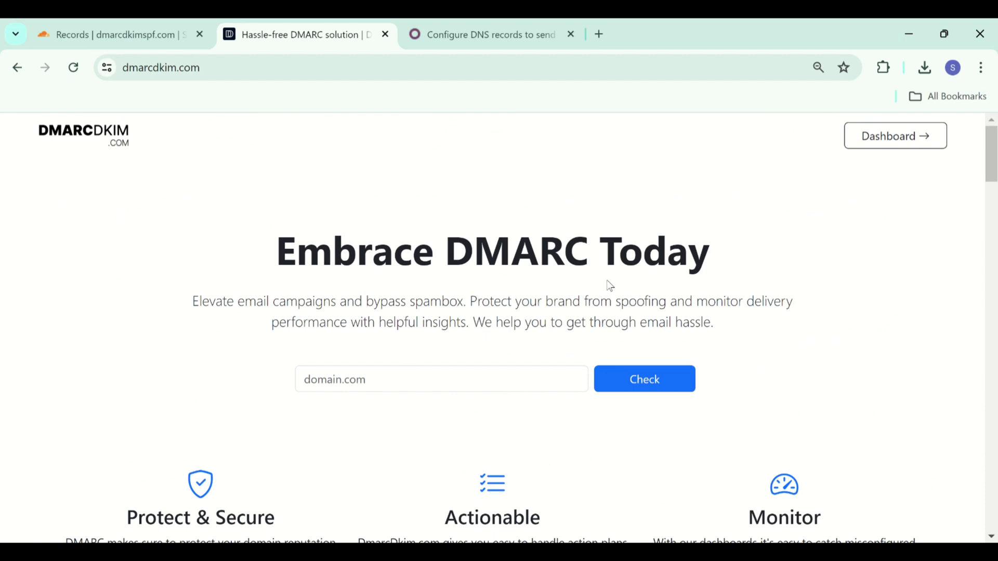
left_click(525, 378)
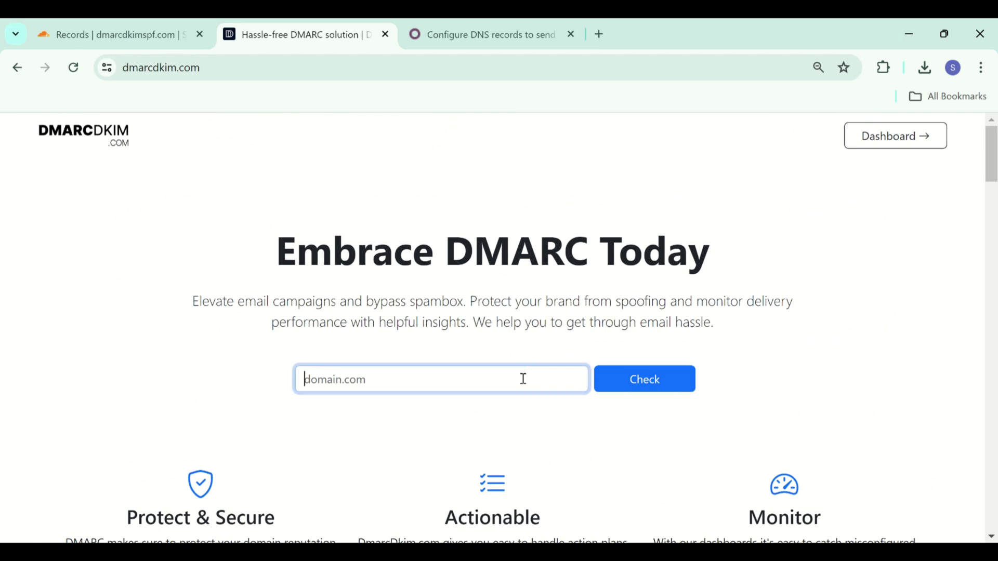
type("dmarcdkimspf.com")
left_click(635, 381)
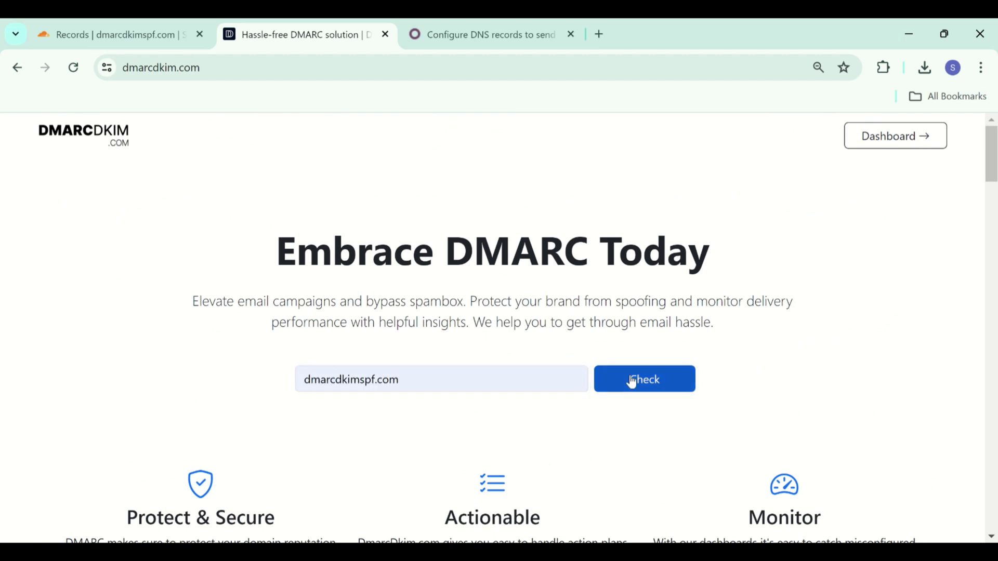
- Select the suggested _dmarc TXT record hostname in the check report
scroll(633, 381, "down", 3)
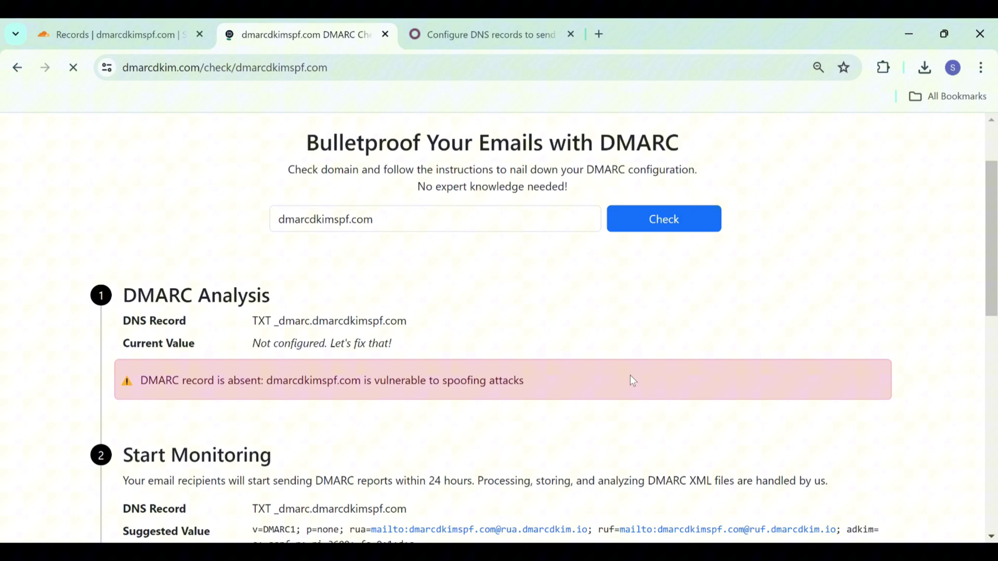
scroll(634, 381, "down", 1)
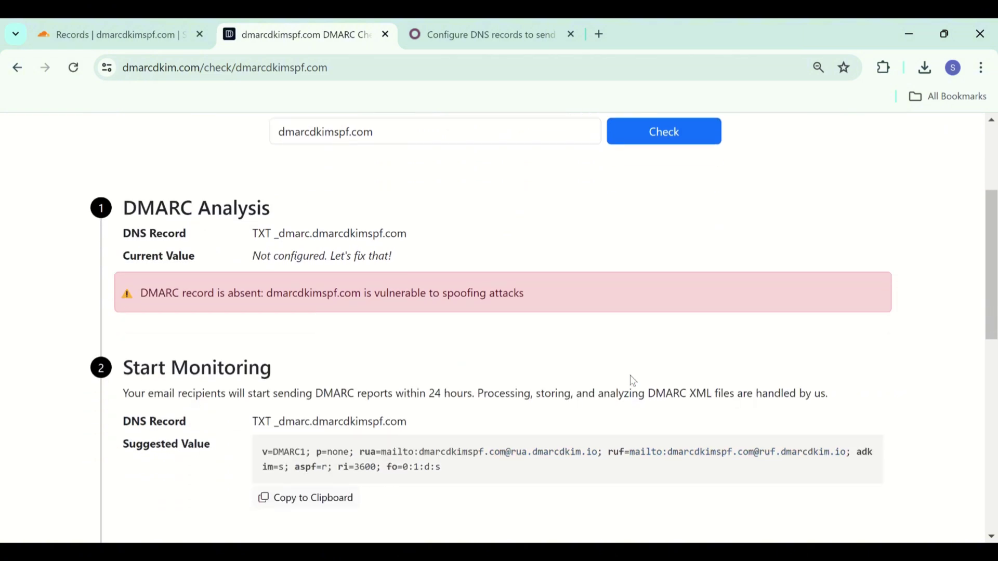
left_click_drag(274, 233, 408, 233)
key("ctrl+c")
- Start a new TXT record in Cloudflare DNS named _dmarc
key("ctrl+shift+Tab")
left_click(894, 241)
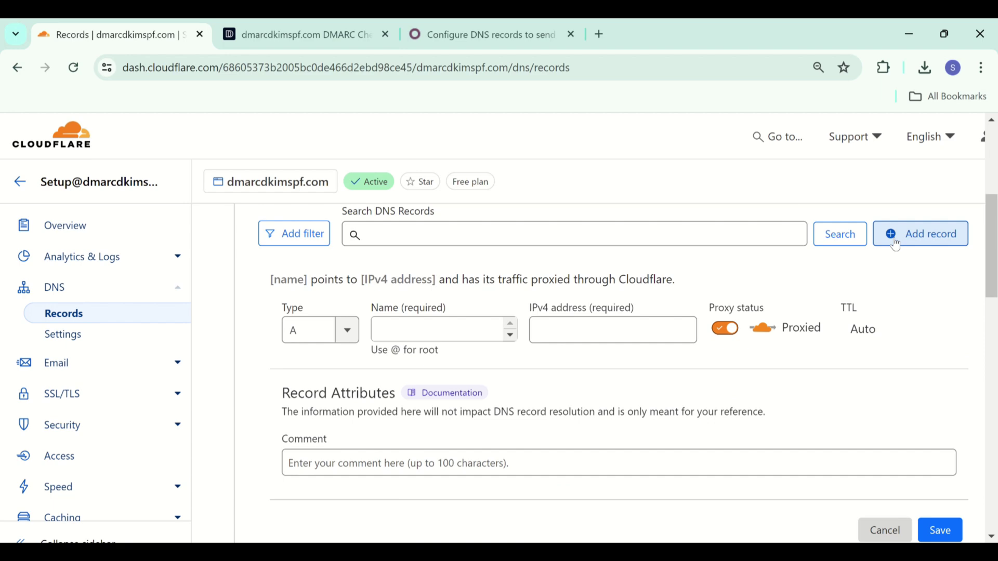
left_click(312, 330)
type("TXT")
key("Return")
left_click(463, 321)
key("ctrl+v")
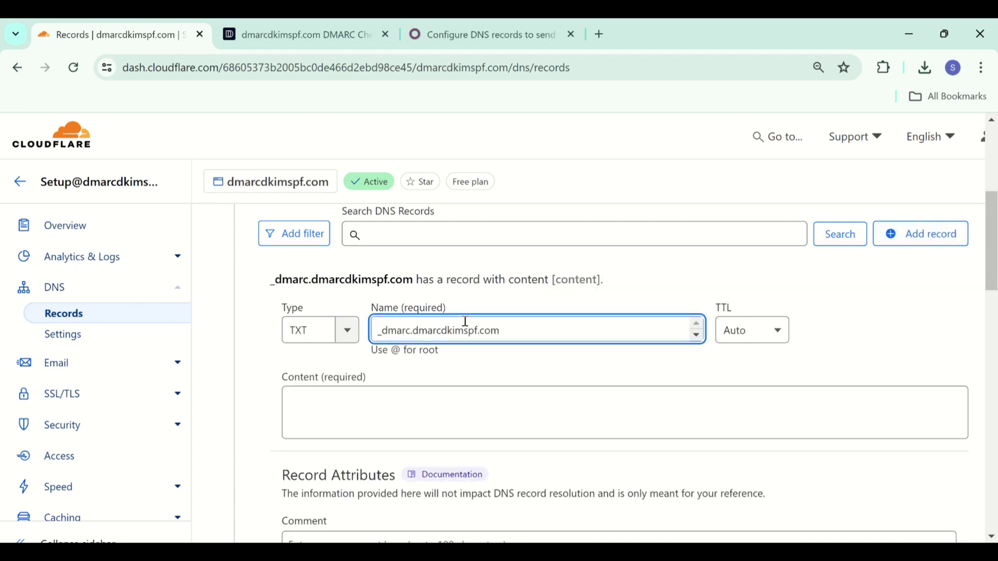
- Fill the _dmarc record content with the suggested v=DMARC1; p=none value and save it
left_click(295, 29)
left_click(314, 505)
key("ctrl+shift+Tab")
left_click(336, 414)
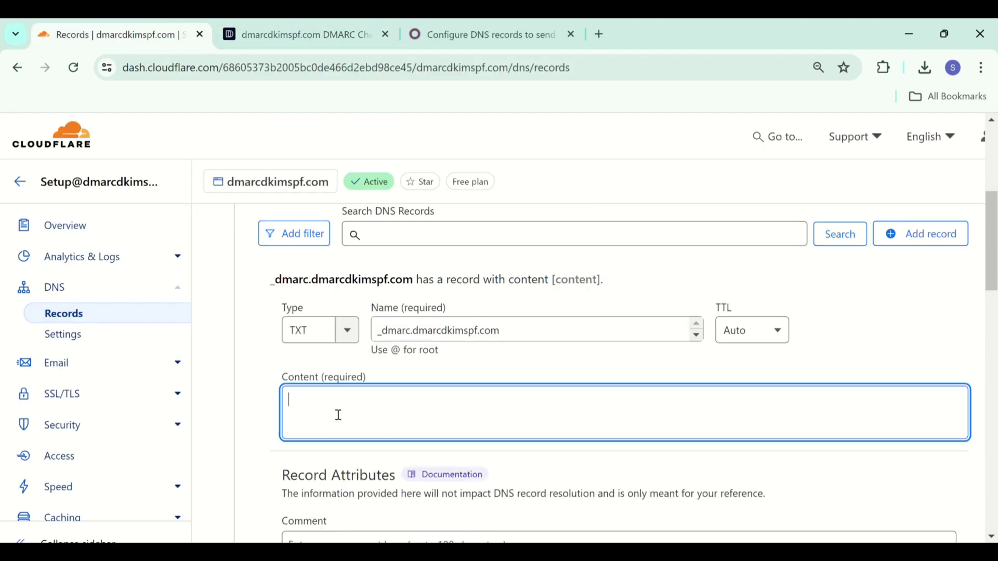
key("ctrl+v")
scroll(338, 419, "down", 2)
left_click(939, 509)
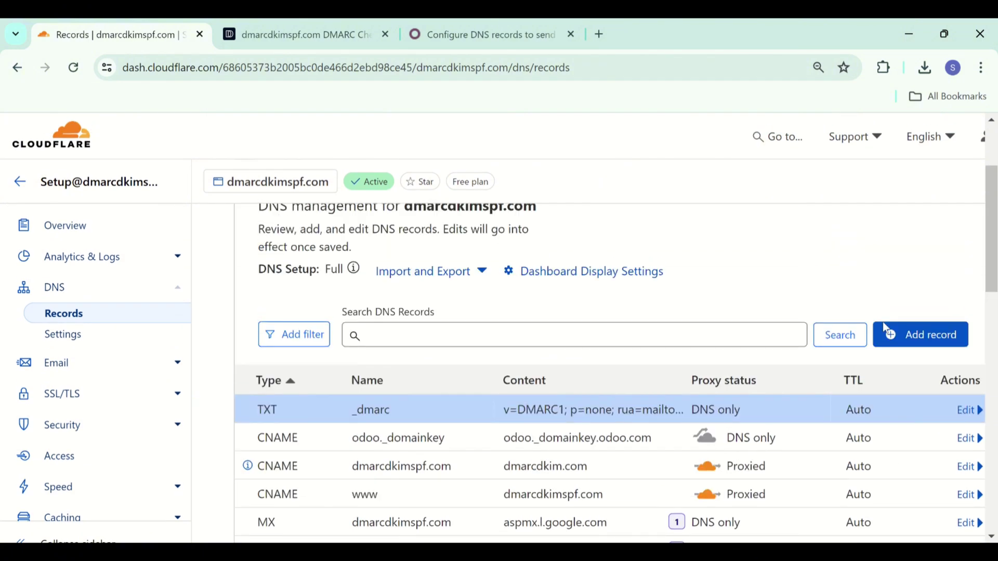
left_click(348, 19)
scroll(452, 339, "down", 4)
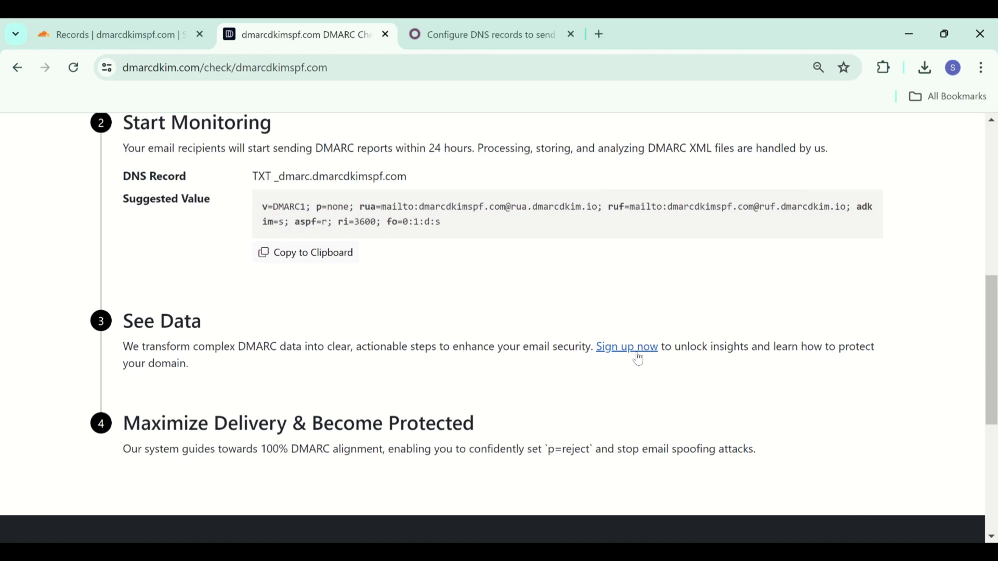
- Recheck dmarcdkimspf.com's DNS records in DmarcDkim so it shows policy none (100%) and Receiving DMARC reports
left_click(638, 356)
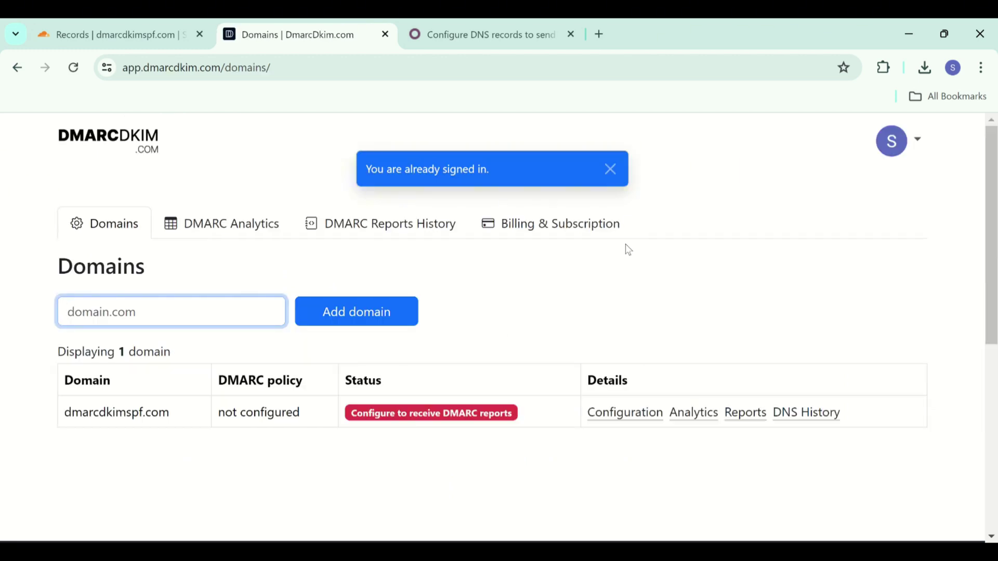
left_click(611, 172)
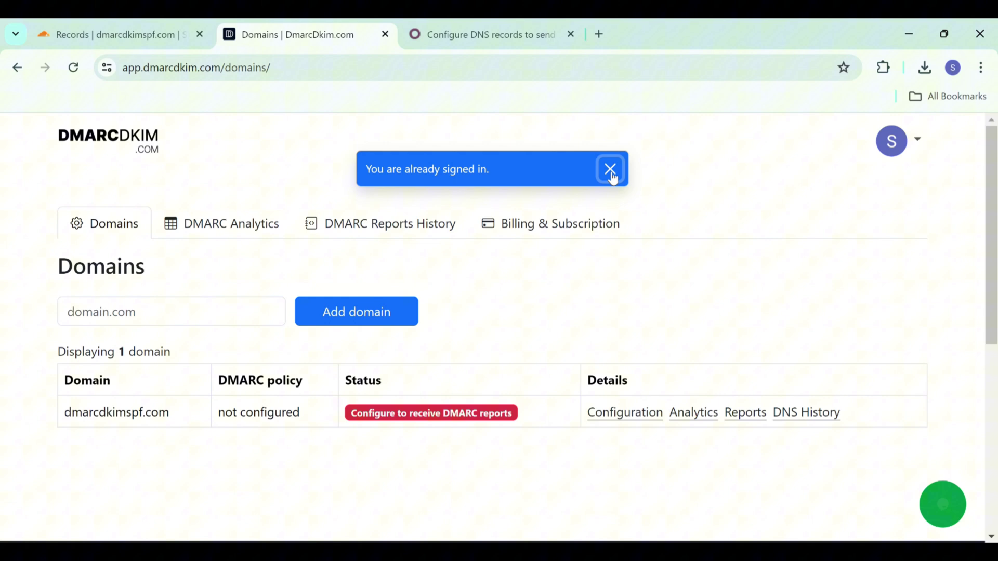
left_click(440, 415)
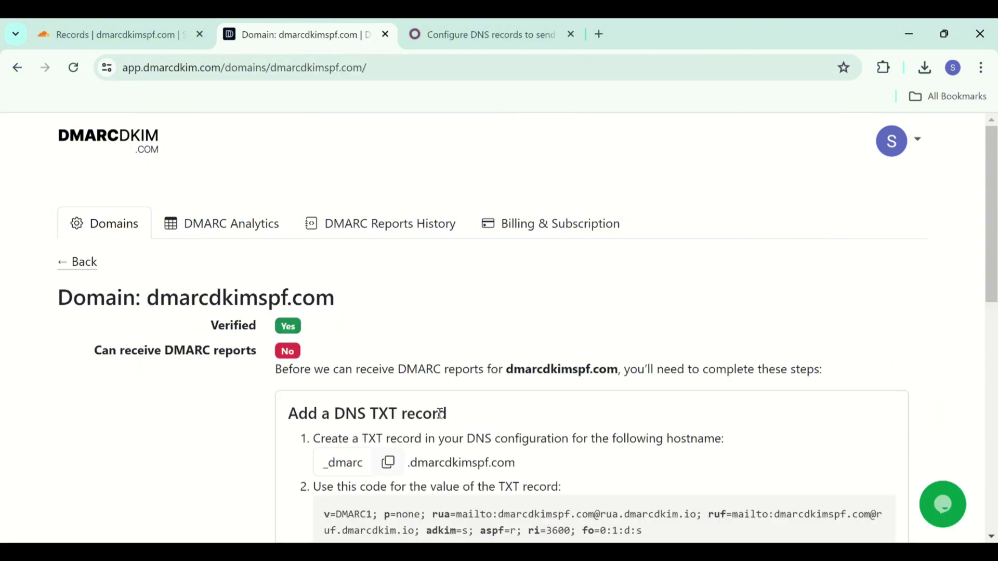
scroll(441, 418, "down", 4)
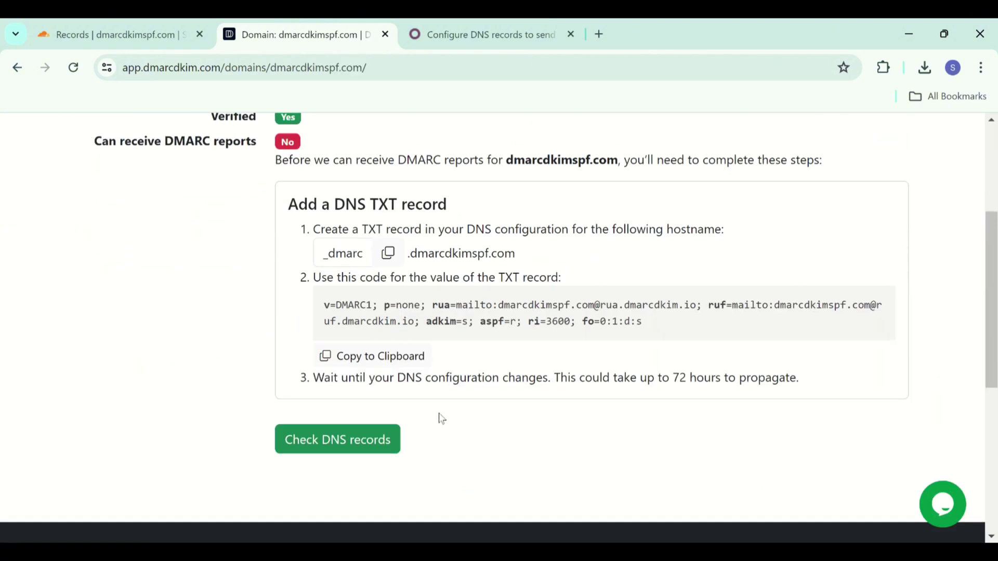
left_click(357, 447)
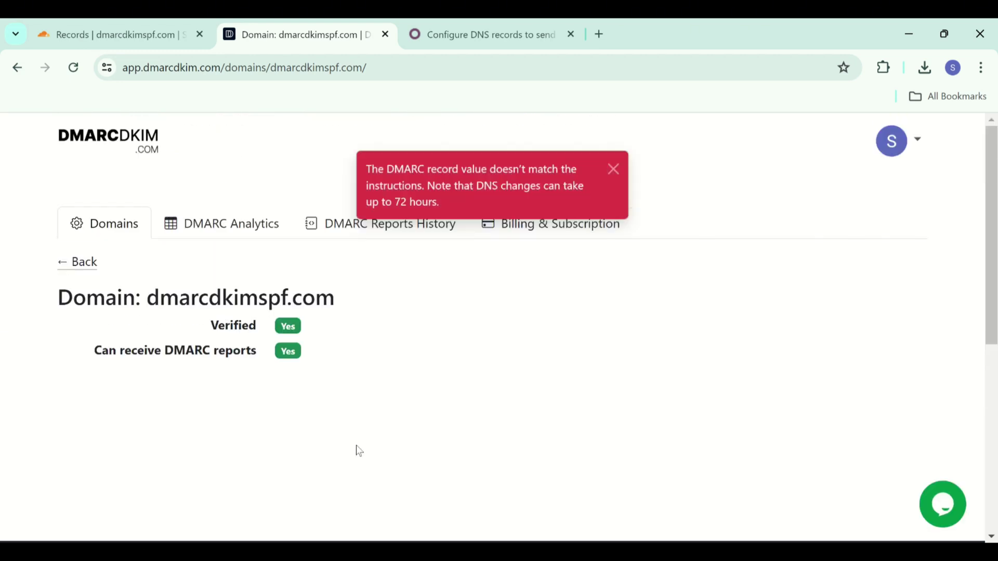
left_click(613, 170)
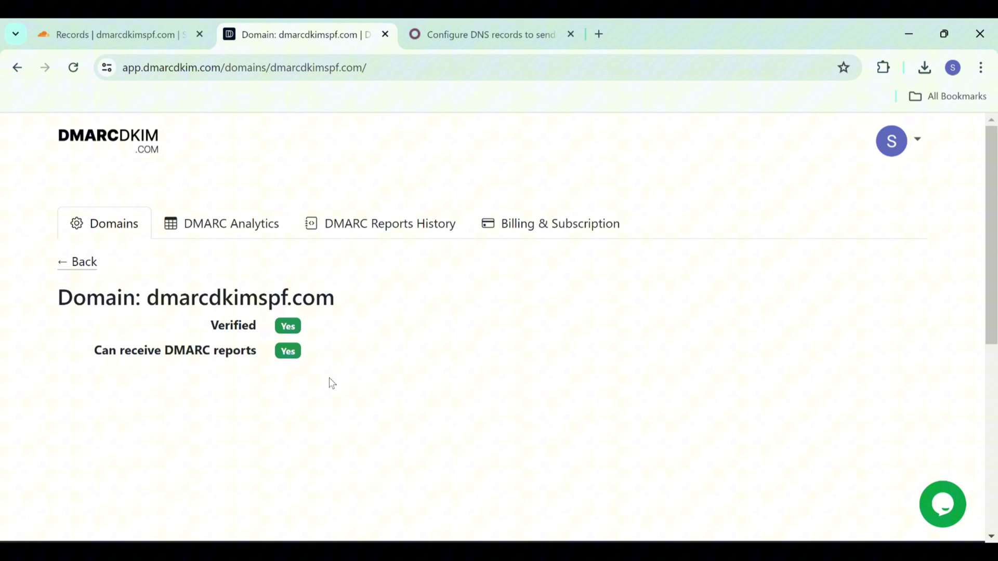
left_click(77, 264)
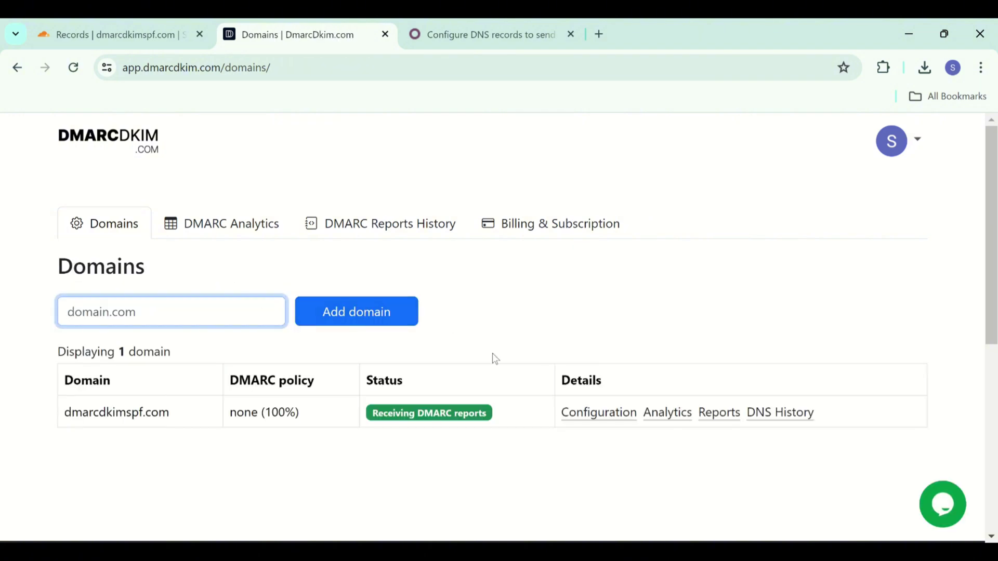
scroll(492, 354, "down", 2)
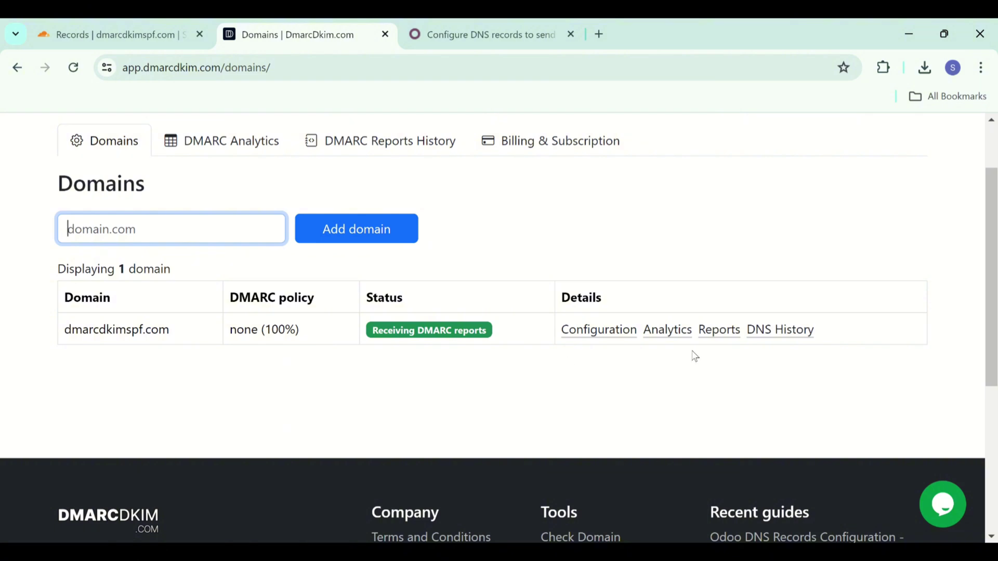
- Browse dmarcdkimspf.com's DNS History, listing the new p=none DMARC and Odoo SPF entries
left_click(775, 330)
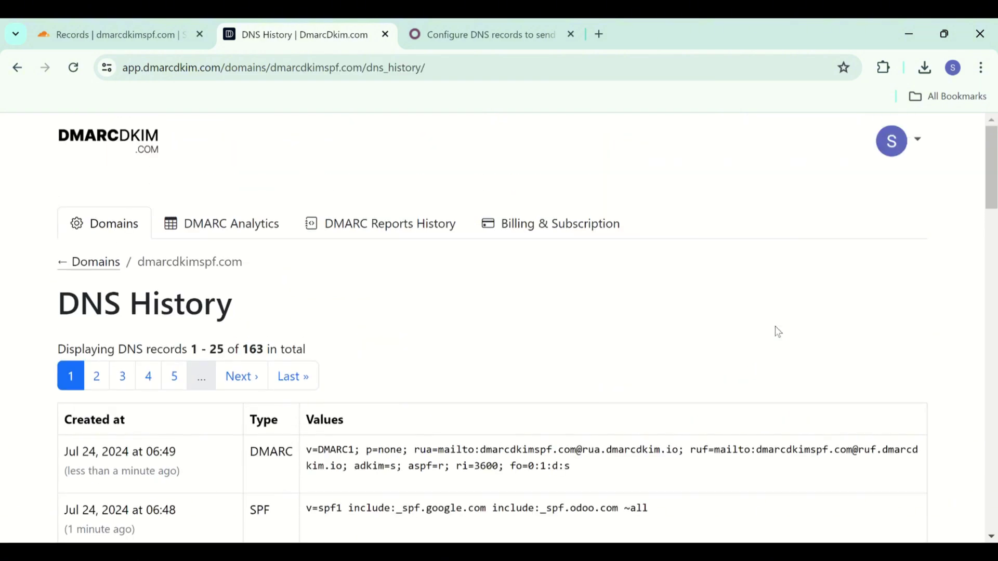
scroll(778, 332, "down", 5)
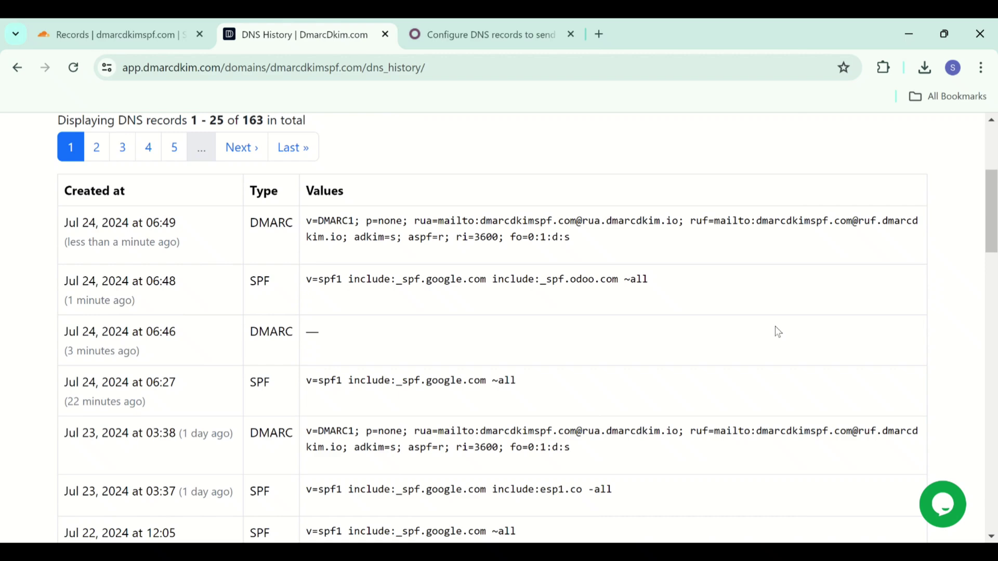
scroll(779, 332, "down", 3)
scroll(778, 332, "down", 3)
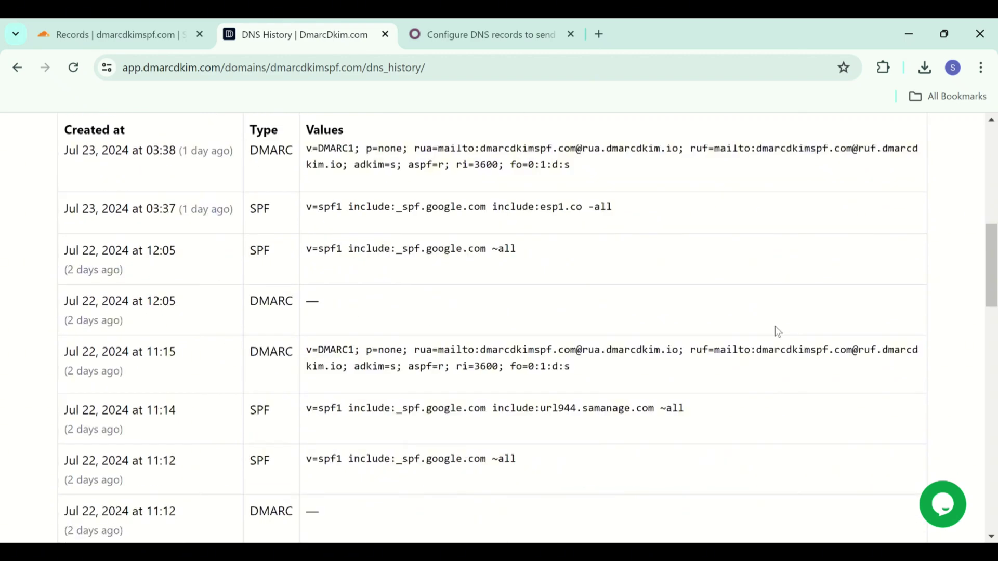
scroll(778, 332, "down", 4)
scroll(776, 329, "down", 1)
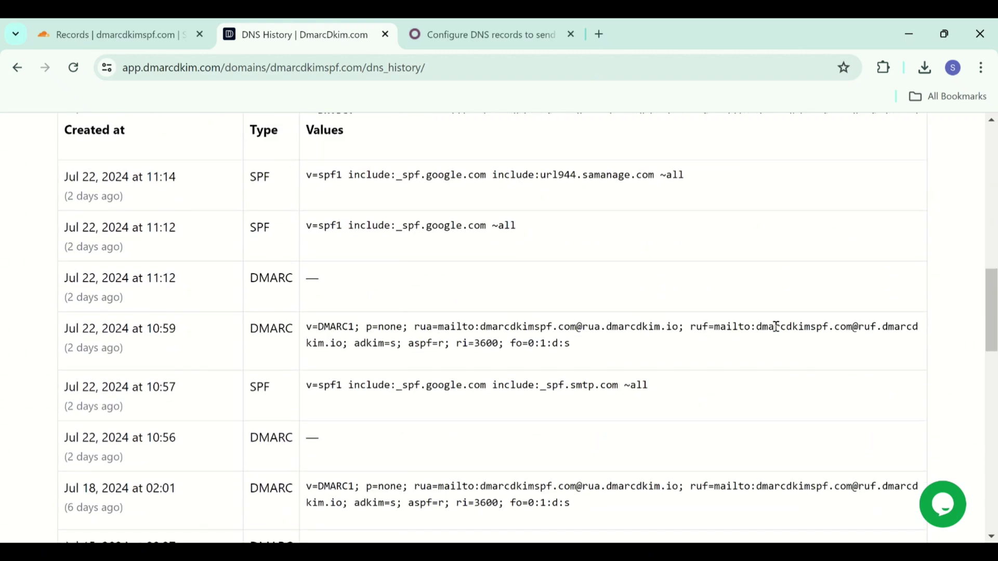
scroll(776, 326, "up", 15)
scroll(776, 331, "down", 1)
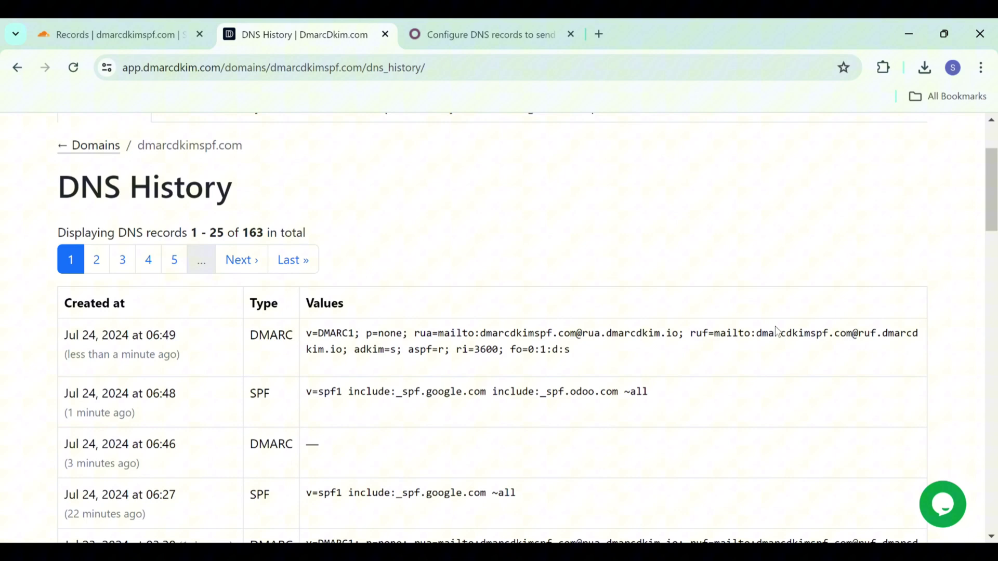